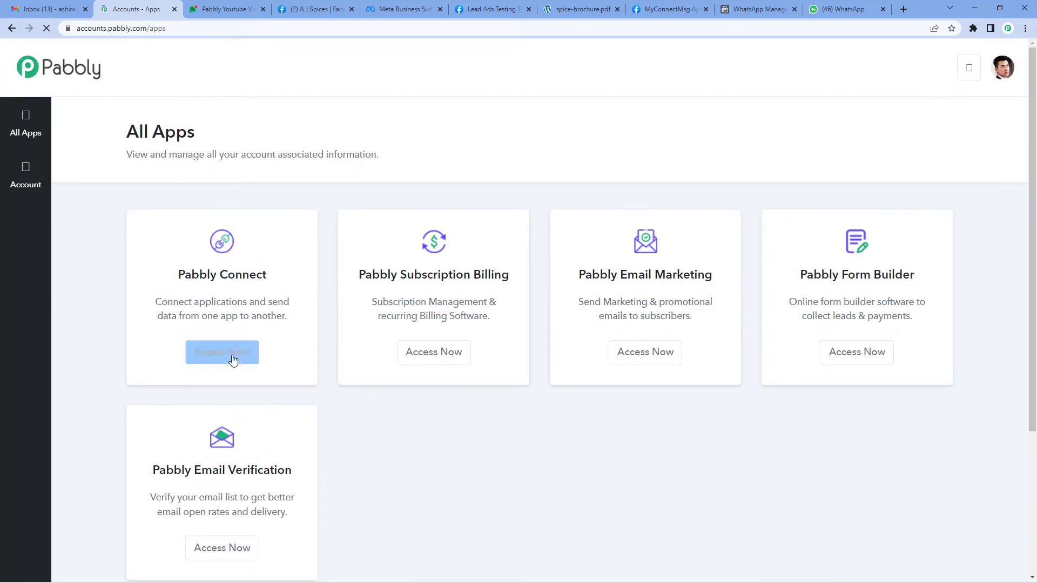
Open Pabbly Connect and create a workflow named "Facebook Leads To WhatsApp"
{"action": "left_click", "coordinate": [233, 359]}
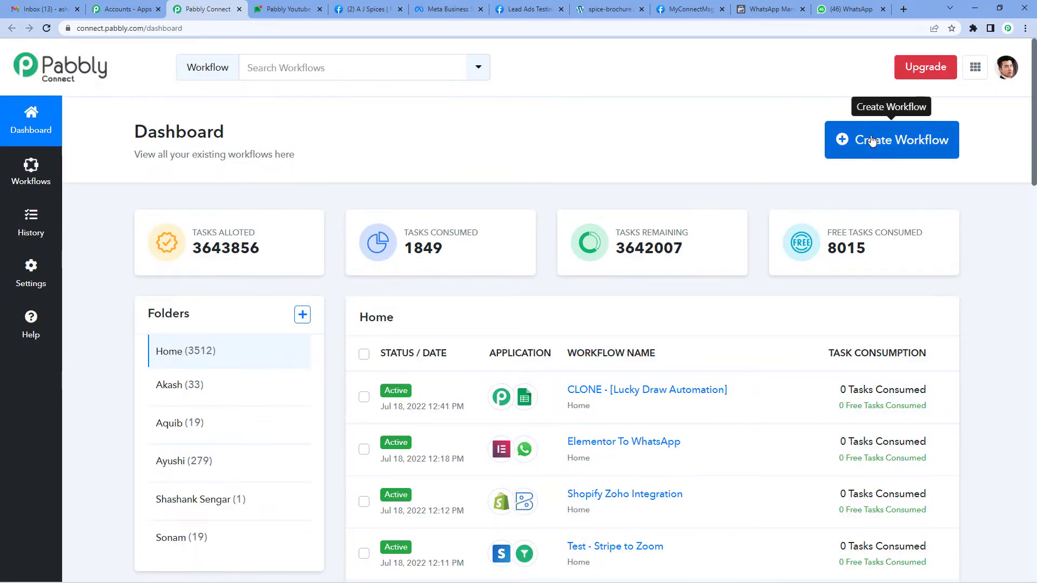
{"action": "left_click", "coordinate": [871, 141]}
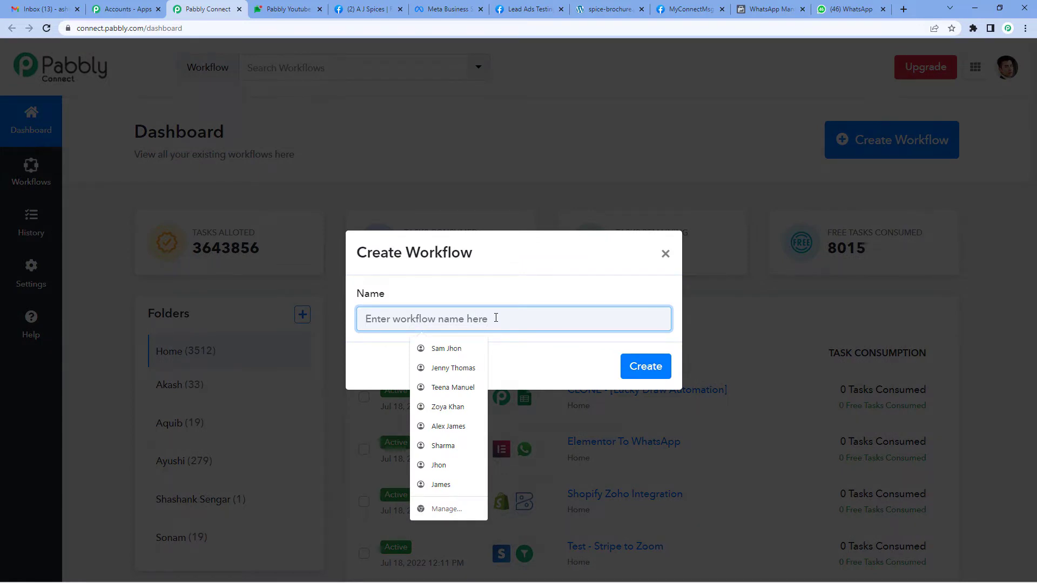
{"action": "type", "text": "Facebook Leads To WhatsApp"}
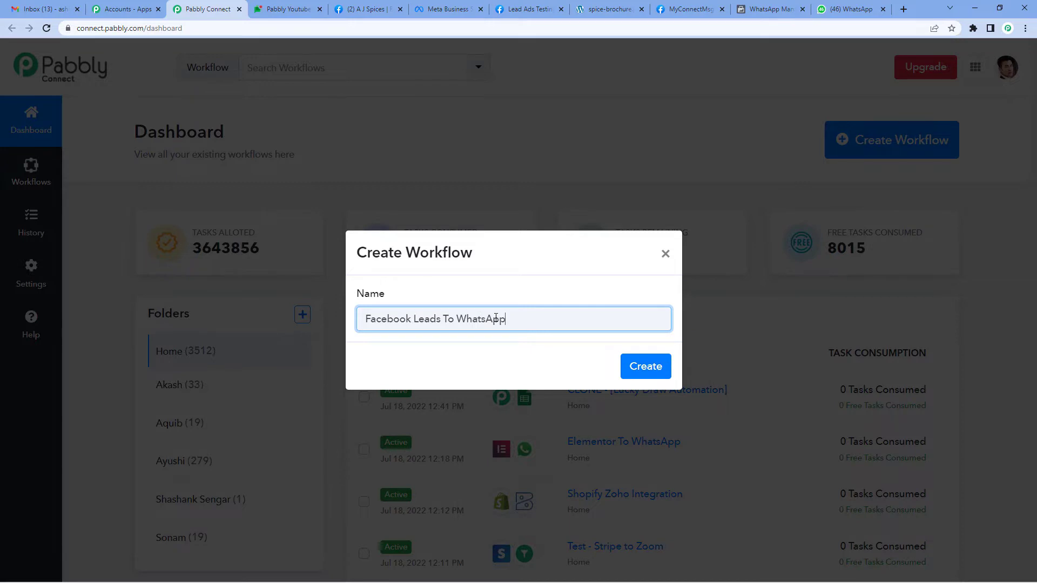
{"action": "left_click", "coordinate": [643, 366]}
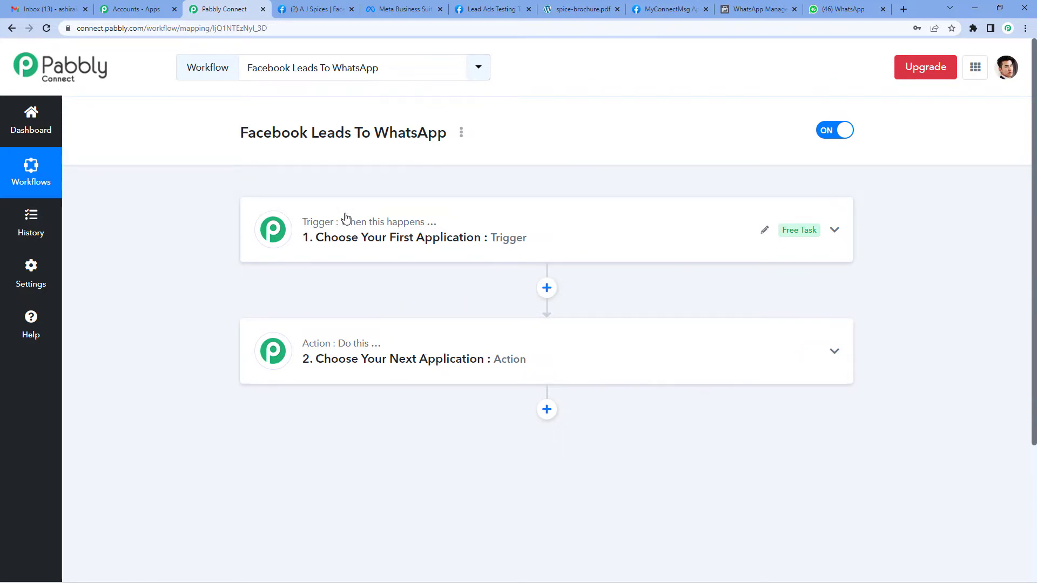
{"action": "left_click_drag", "start_coordinate": [342, 222], "coordinate": [437, 228]}
{"action": "left_click", "coordinate": [413, 230]}
{"action": "scroll", "coordinate": [372, 262], "scroll_direction": "down", "scroll_amount": 1}
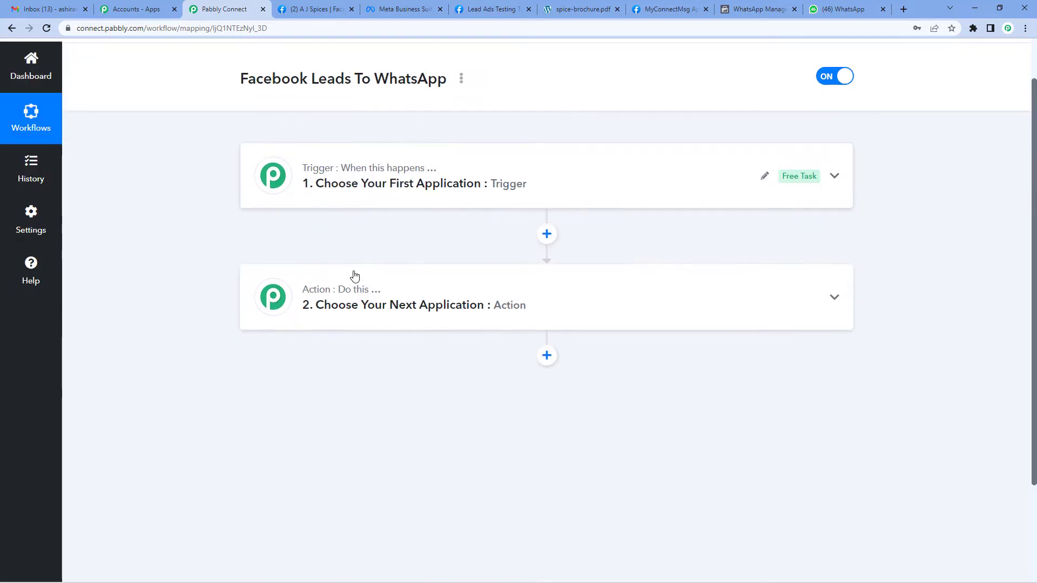
{"action": "left_click_drag", "start_coordinate": [340, 291], "coordinate": [385, 294]}
Set the workflow's trigger application to Facebook Lead Ads with the New Lead (Instant) event
{"action": "left_click", "coordinate": [394, 202]}
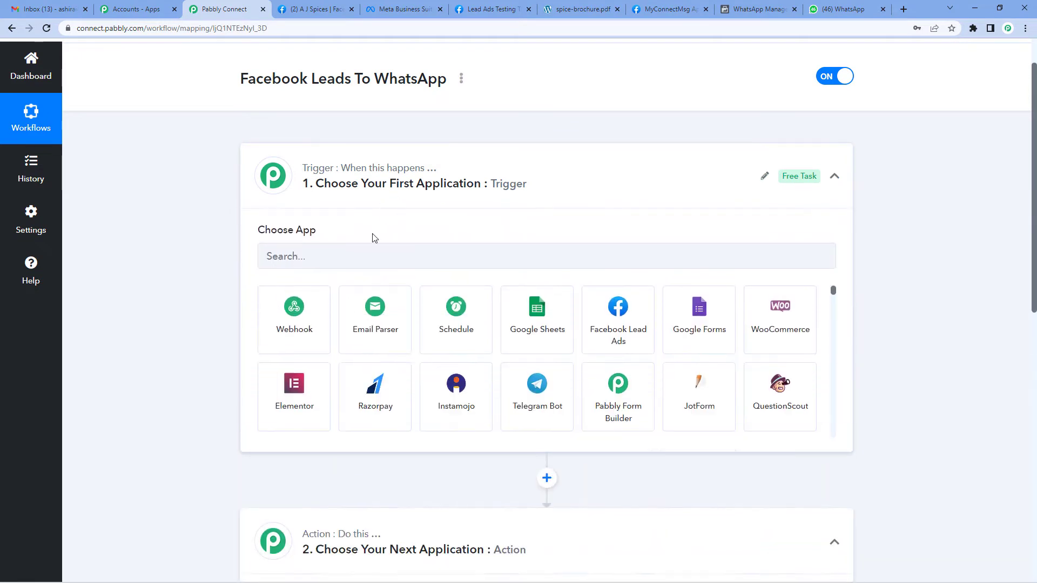
{"action": "left_click", "coordinate": [340, 261]}
{"action": "type", "text": "face"}
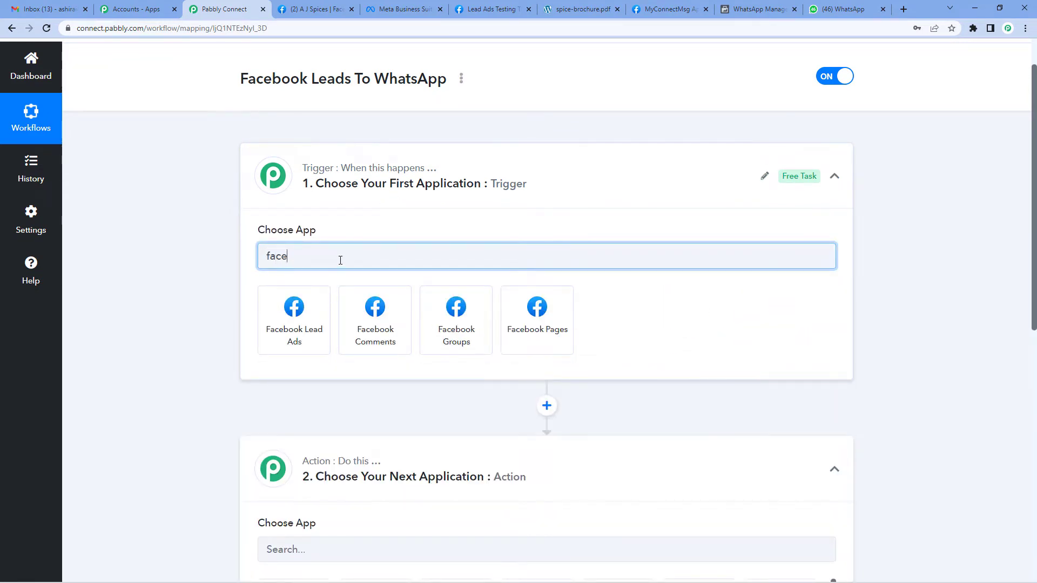
{"action": "left_click", "coordinate": [318, 316]}
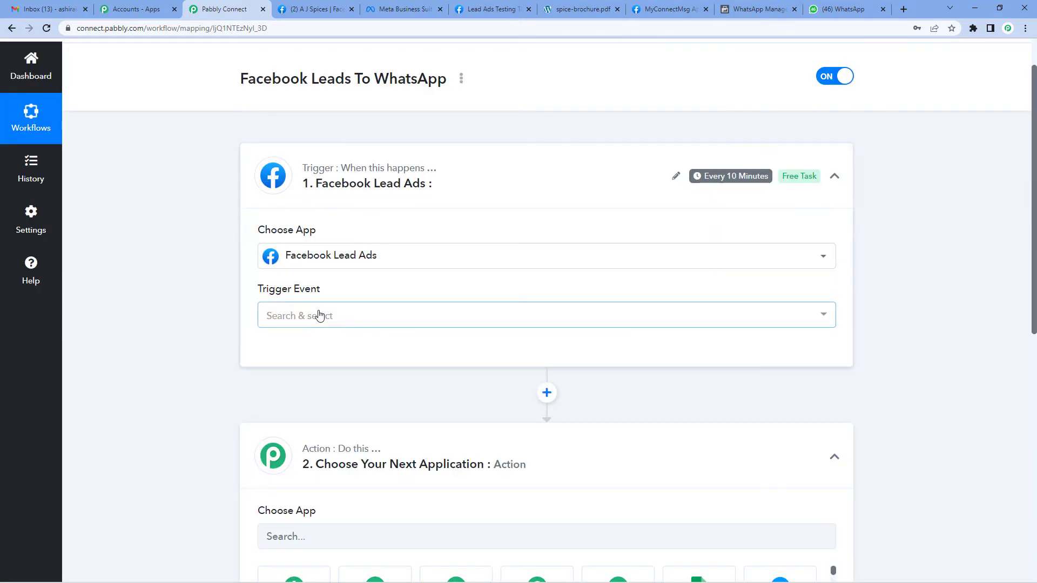
{"action": "left_click", "coordinate": [319, 316]}
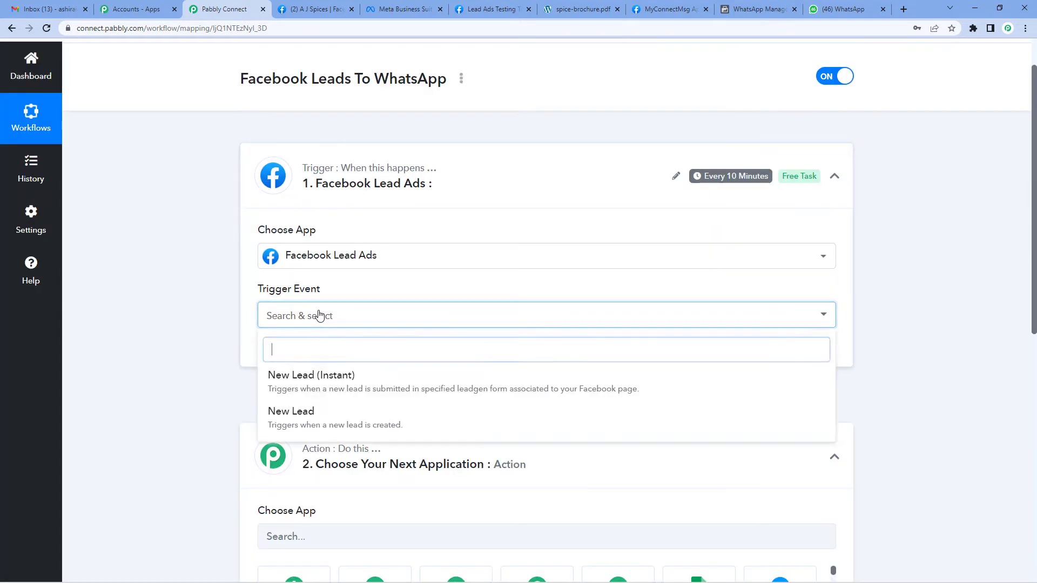
{"action": "left_click", "coordinate": [323, 380]}
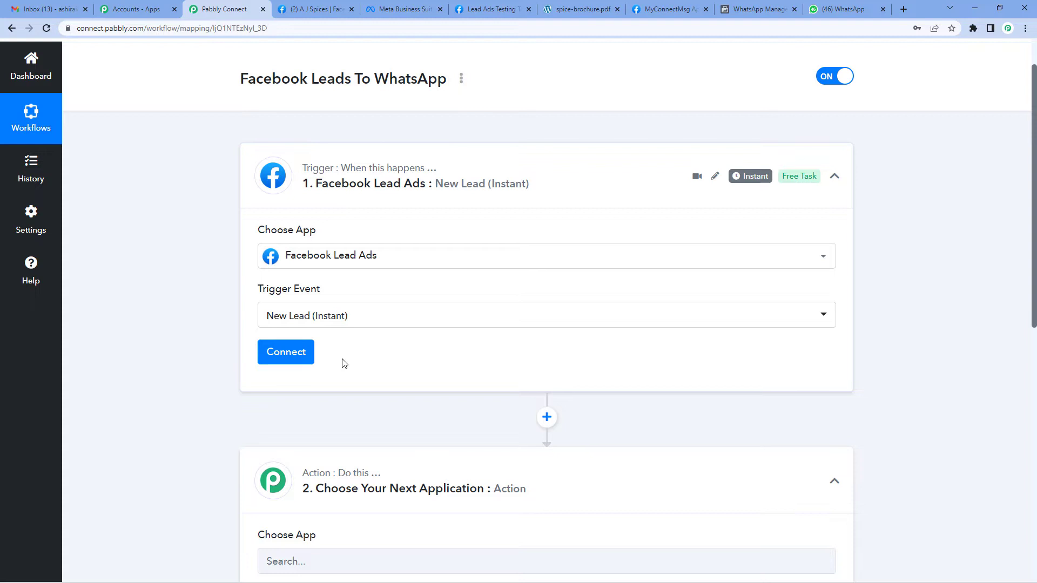
Add and authorize a new Facebook Lead Ads connection for the trigger
{"action": "left_click", "coordinate": [302, 359]}
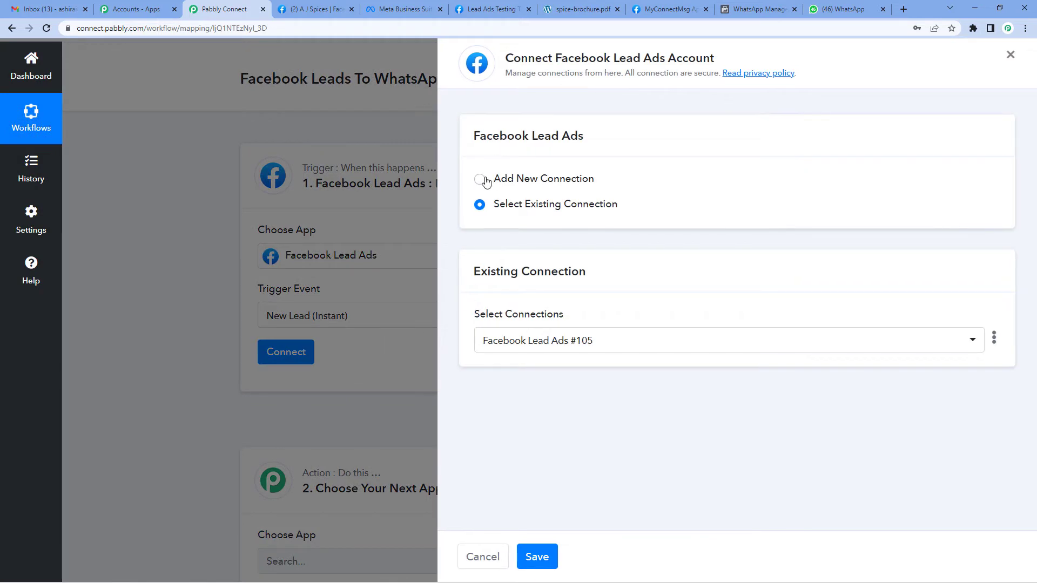
{"action": "left_click", "coordinate": [485, 180]}
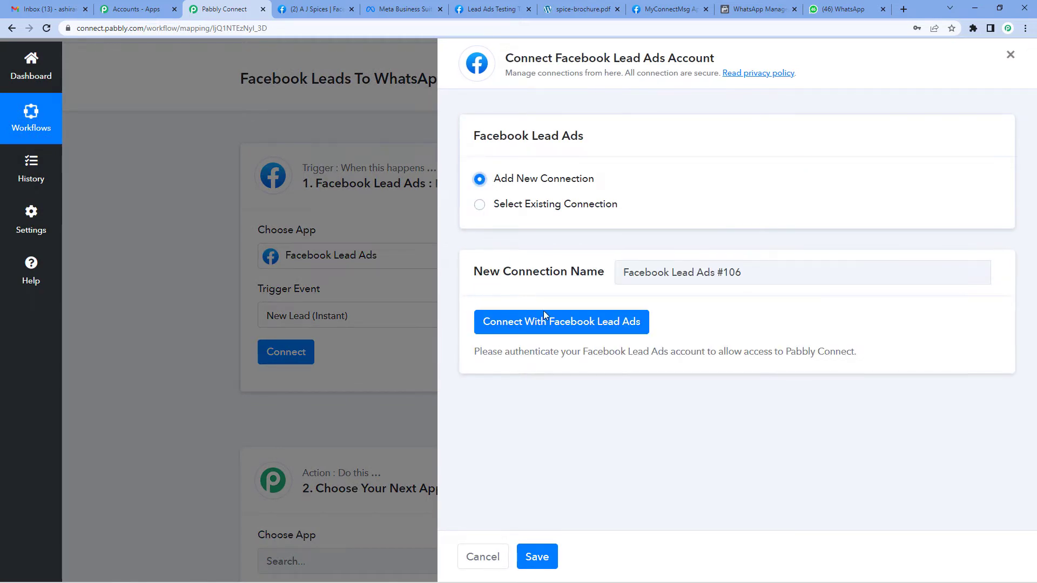
{"action": "left_click", "coordinate": [560, 328]}
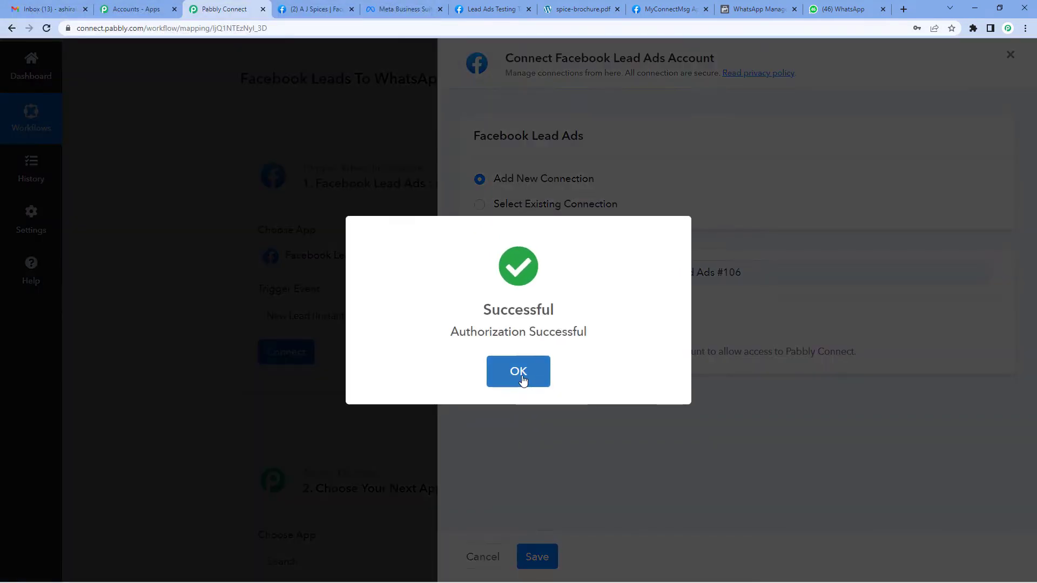
{"action": "left_click", "coordinate": [523, 377]}
Check the business page's name on Facebook and select A J Spices as the trigger's page
{"action": "scroll", "coordinate": [435, 344], "scroll_direction": "down", "scroll_amount": 2}
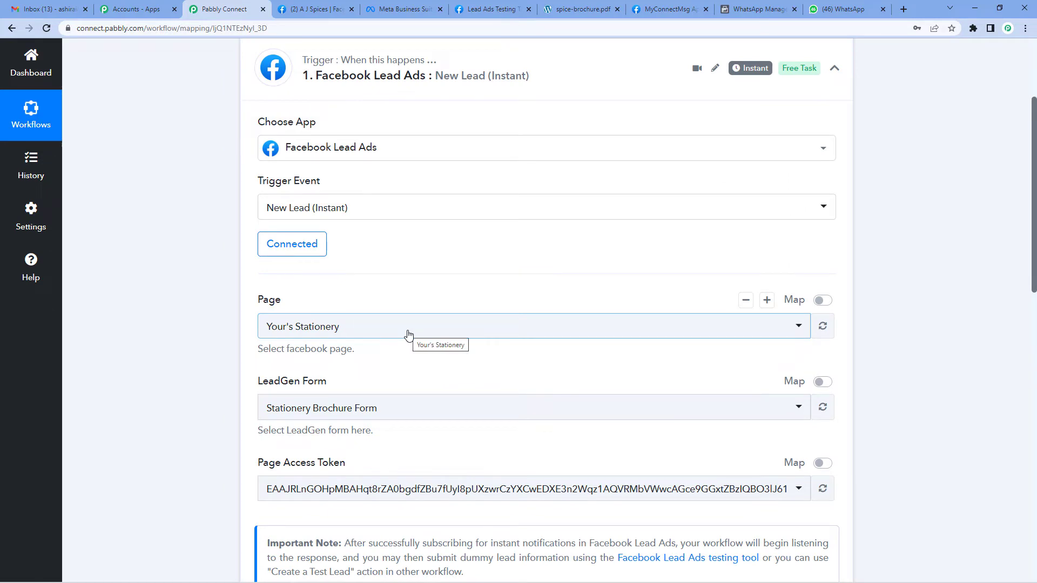
{"action": "left_click", "coordinate": [407, 335]}
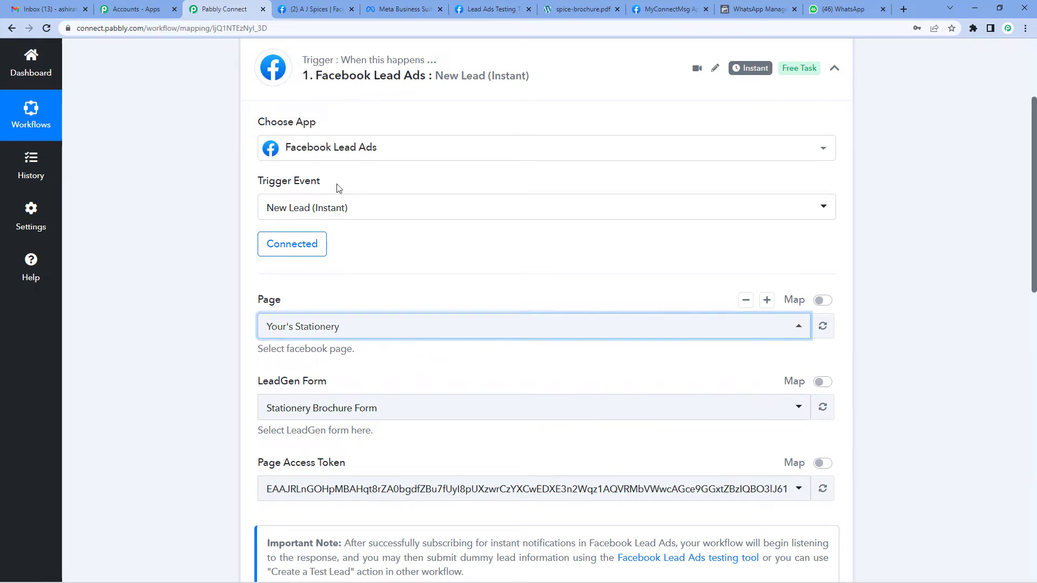
{"action": "left_click", "coordinate": [308, 9]}
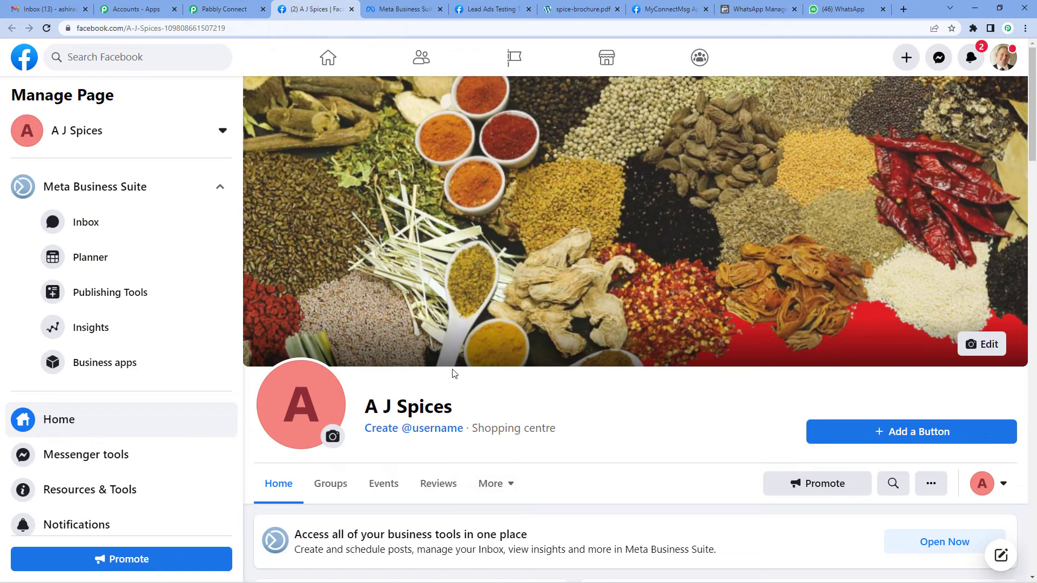
{"action": "triple_click", "coordinate": [426, 405]}
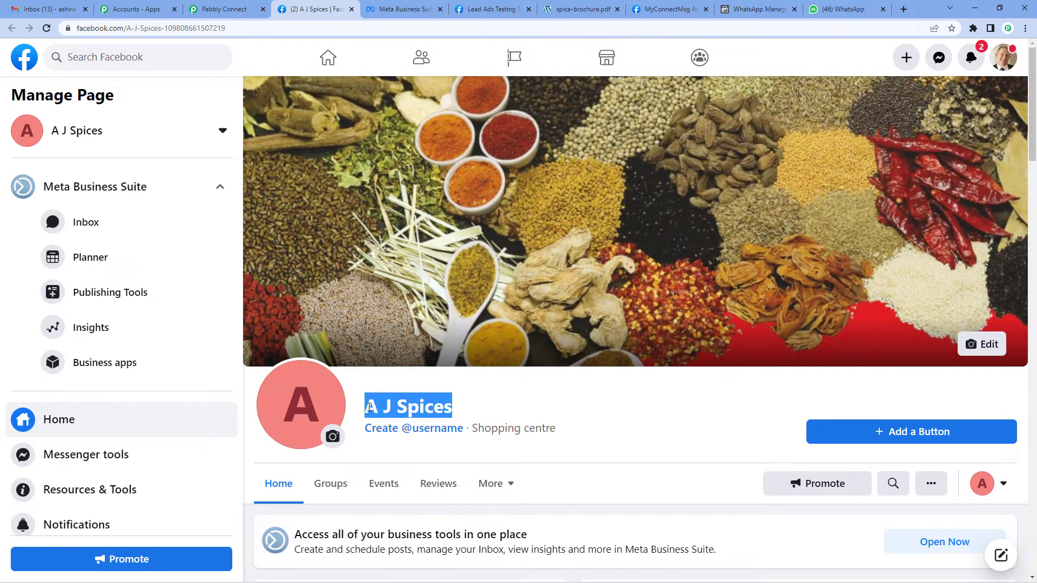
{"action": "left_click", "coordinate": [245, 9]}
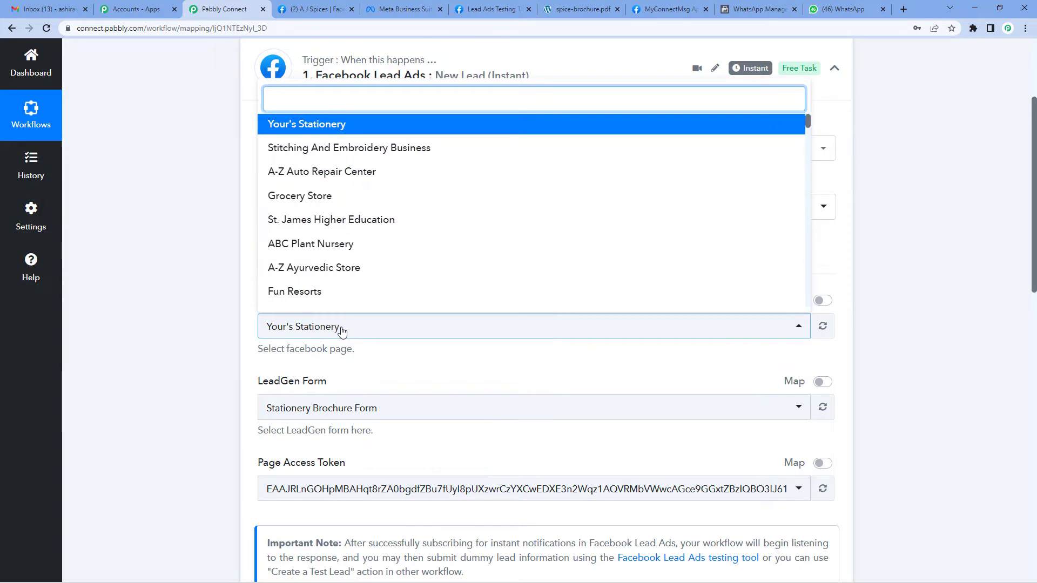
{"action": "type", "text": "spic"}
{"action": "left_click", "coordinate": [338, 303]}
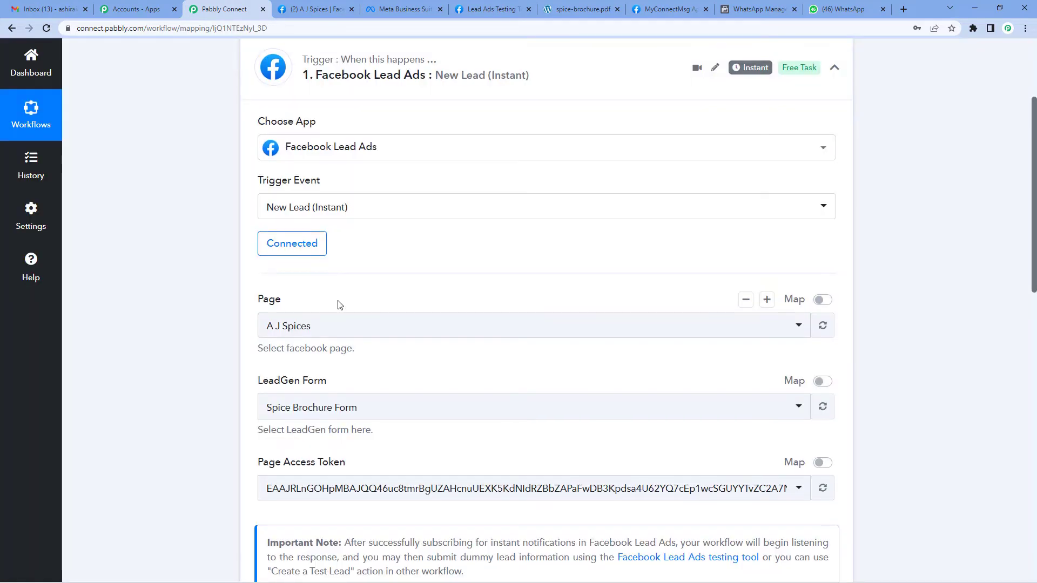
Compare the trigger's LeadGen form with the lead forms listed in Meta Business Suite
{"action": "scroll", "coordinate": [340, 304], "scroll_direction": "down", "scroll_amount": 2}
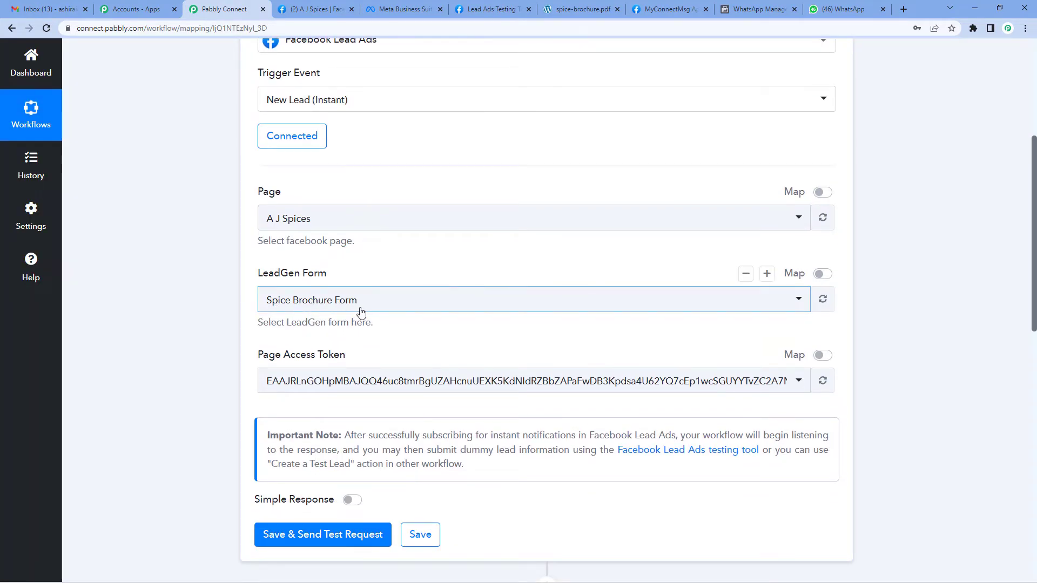
{"action": "left_click", "coordinate": [401, 4]}
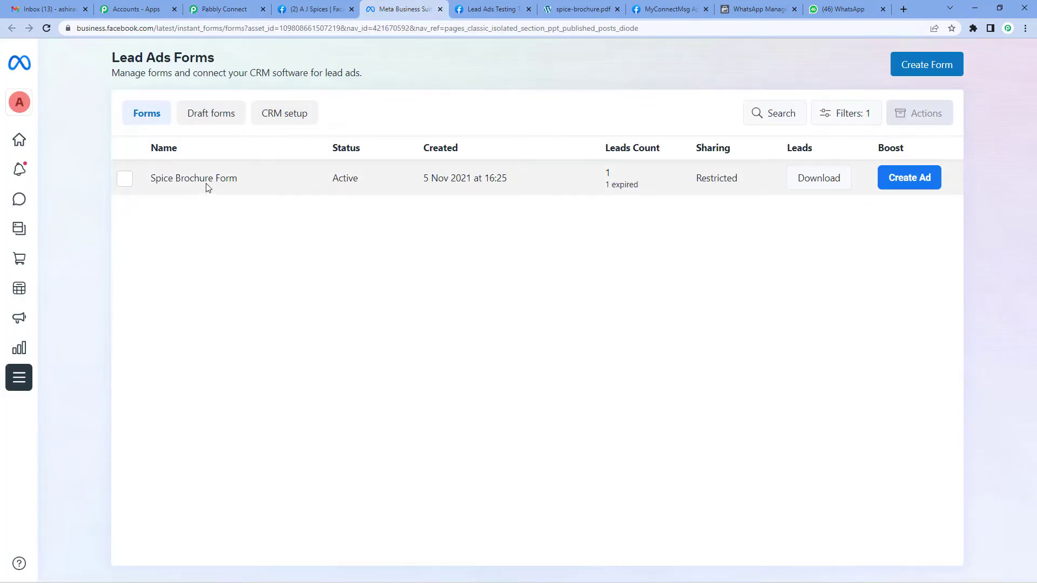
{"action": "left_click", "coordinate": [222, 8]}
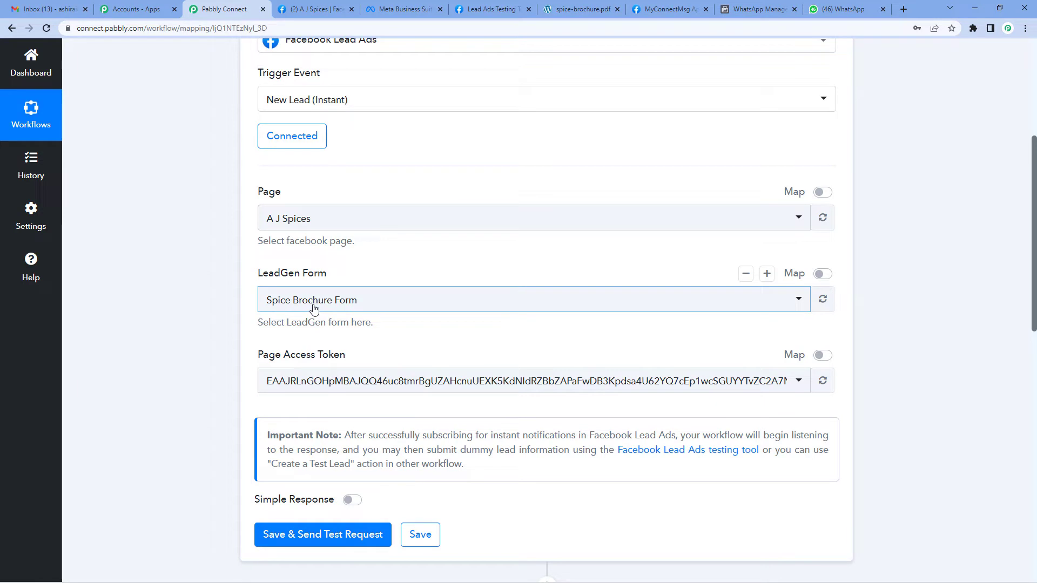
{"action": "left_click", "coordinate": [403, 8]}
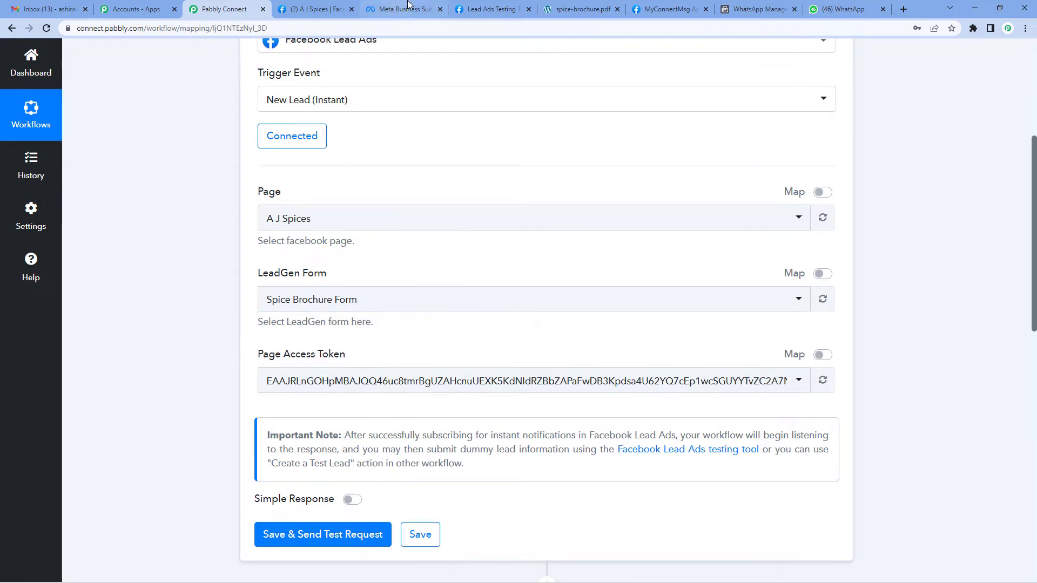
{"action": "left_click", "coordinate": [210, 9]}
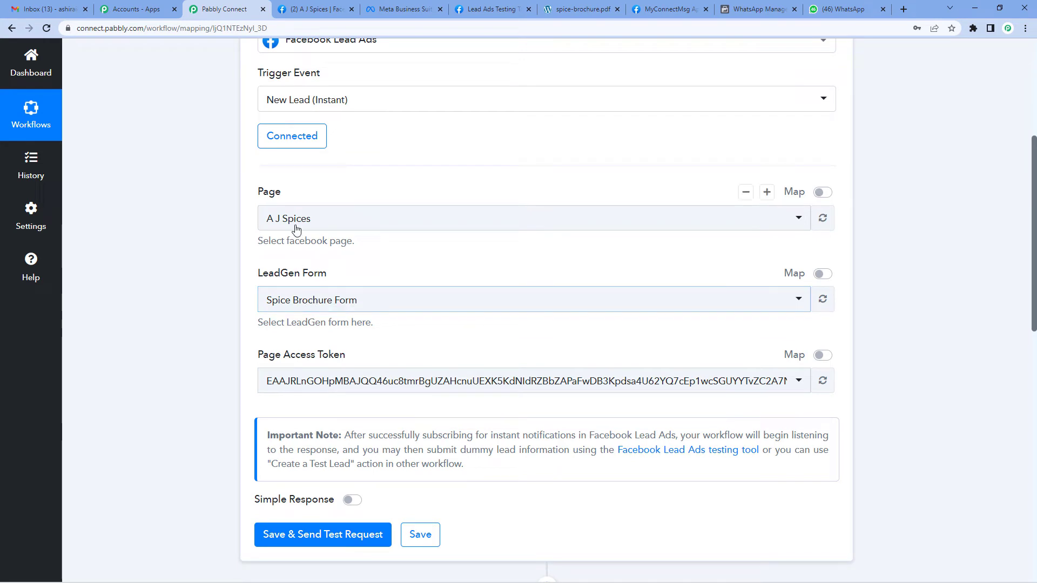
{"action": "left_click", "coordinate": [308, 309]}
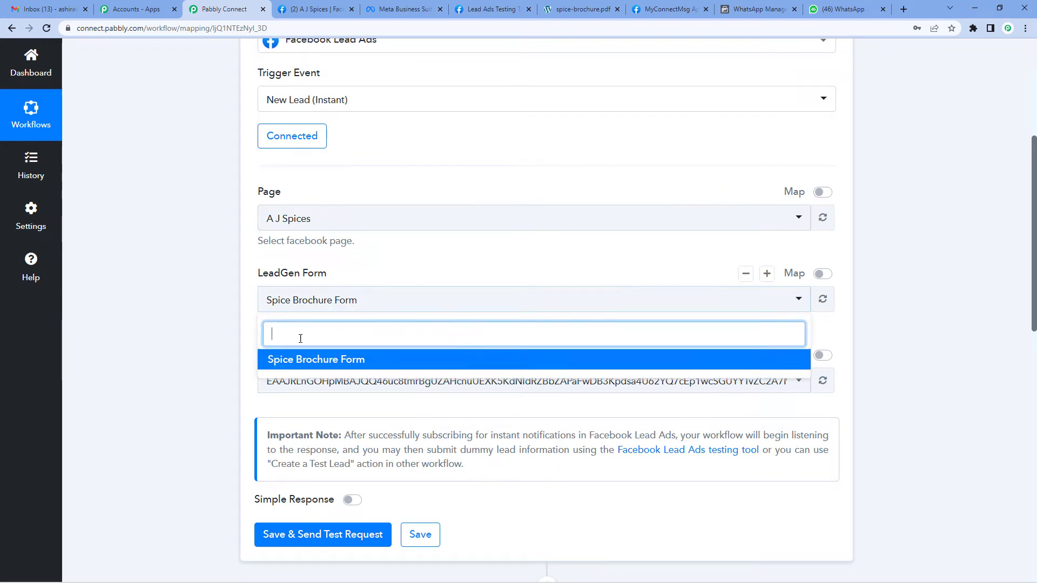
{"action": "left_click", "coordinate": [238, 300]}
Save the Facebook Lead Ads trigger and send a test request
{"action": "scroll", "coordinate": [238, 300], "scroll_direction": "down", "scroll_amount": 1}
{"action": "scroll", "coordinate": [238, 300], "scroll_direction": "down", "scroll_amount": 1}
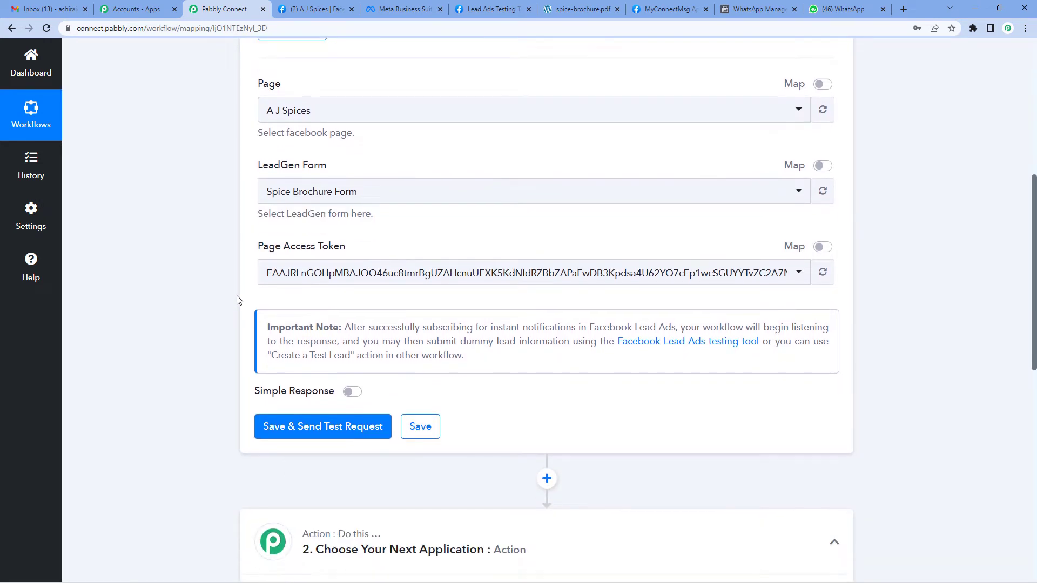
{"action": "left_click", "coordinate": [333, 430]}
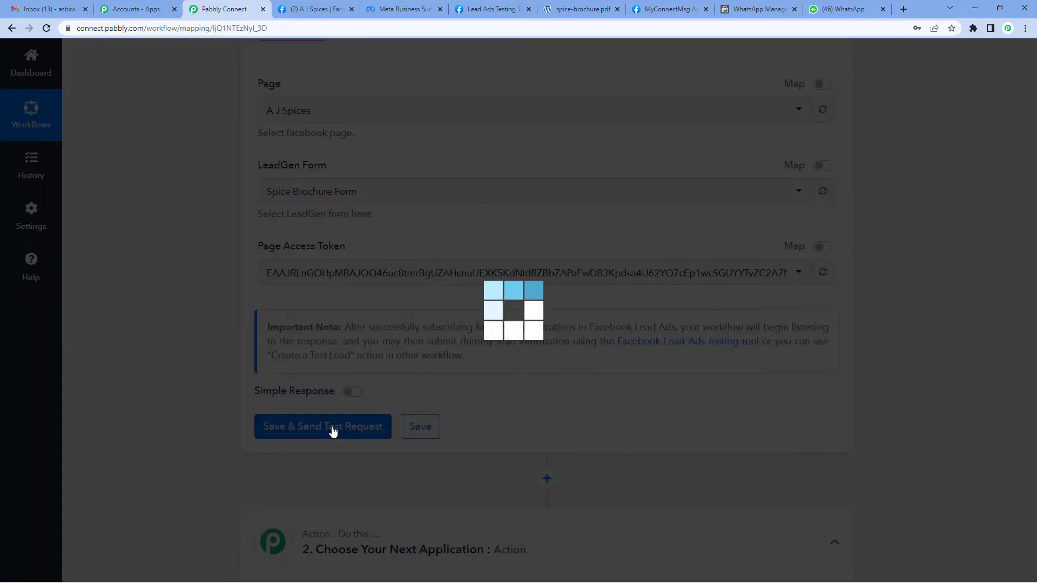
{"action": "scroll", "coordinate": [333, 430], "scroll_direction": "down", "scroll_amount": 1}
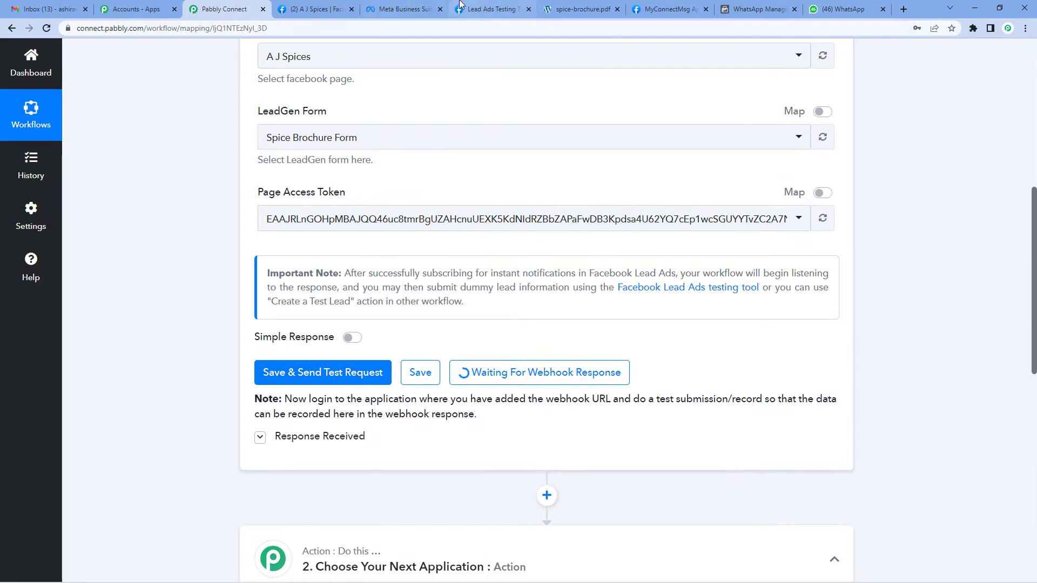
Switch to Meta's Lead Ads Testing Tool and submit a test lead through the preview of A J Spices' Spice Brochure Form
{"action": "left_click", "coordinate": [485, 7]}
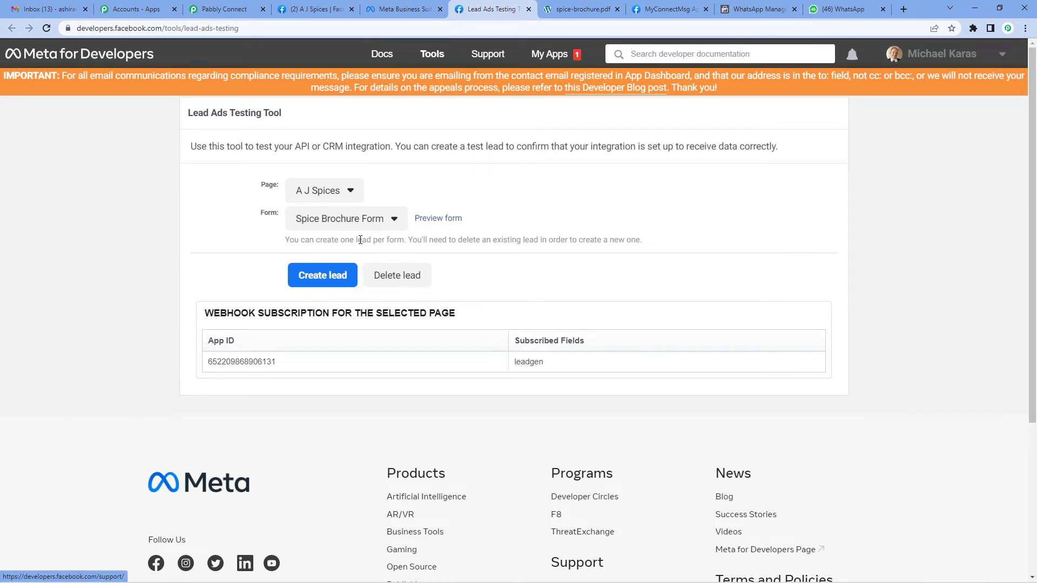
{"action": "left_click", "coordinate": [332, 198]}
{"action": "left_click", "coordinate": [394, 190]}
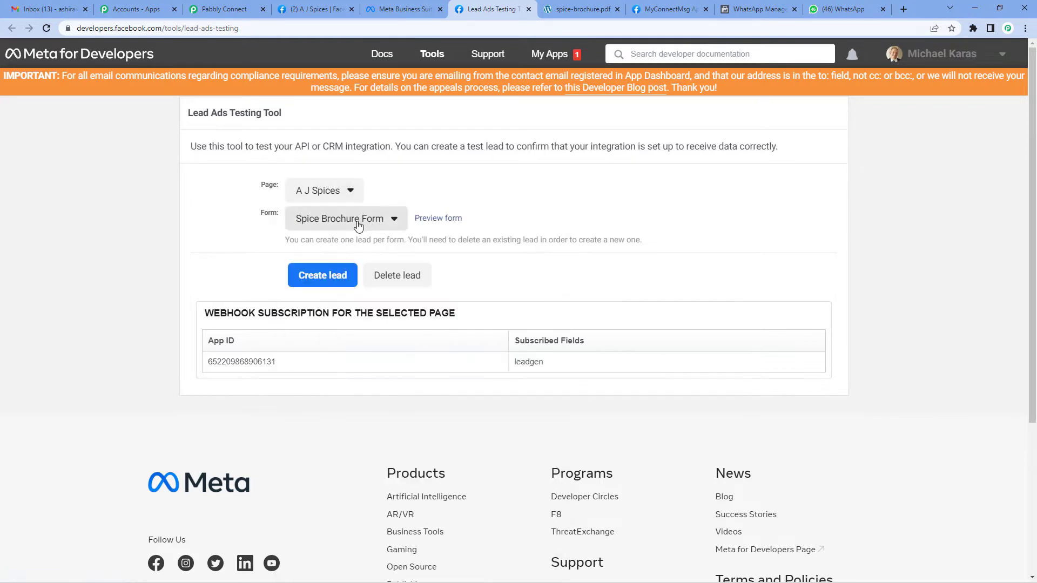
{"action": "left_click", "coordinate": [432, 222]}
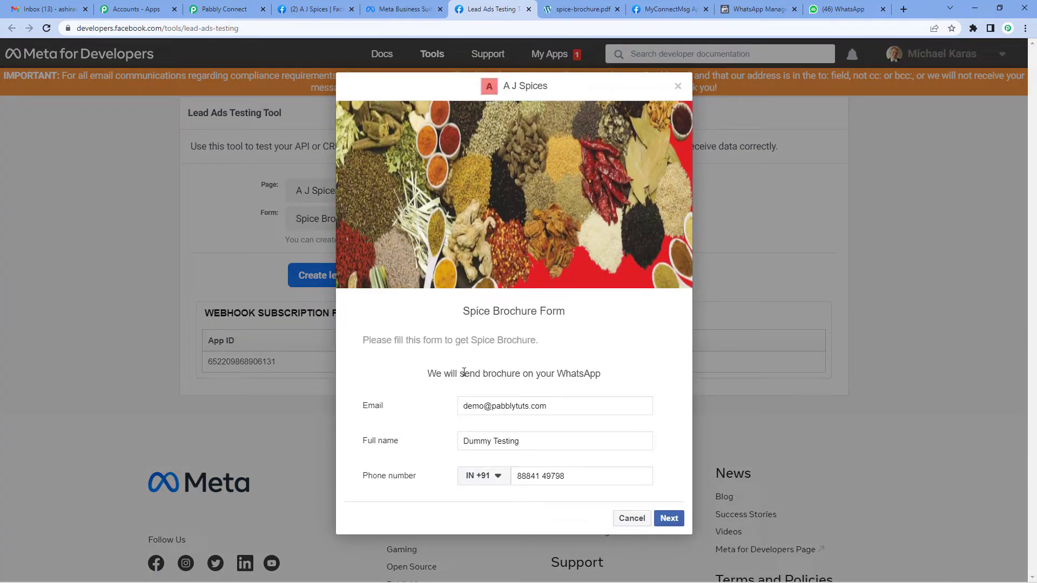
{"action": "left_click", "coordinate": [669, 518]}
{"action": "left_click", "coordinate": [664, 394]}
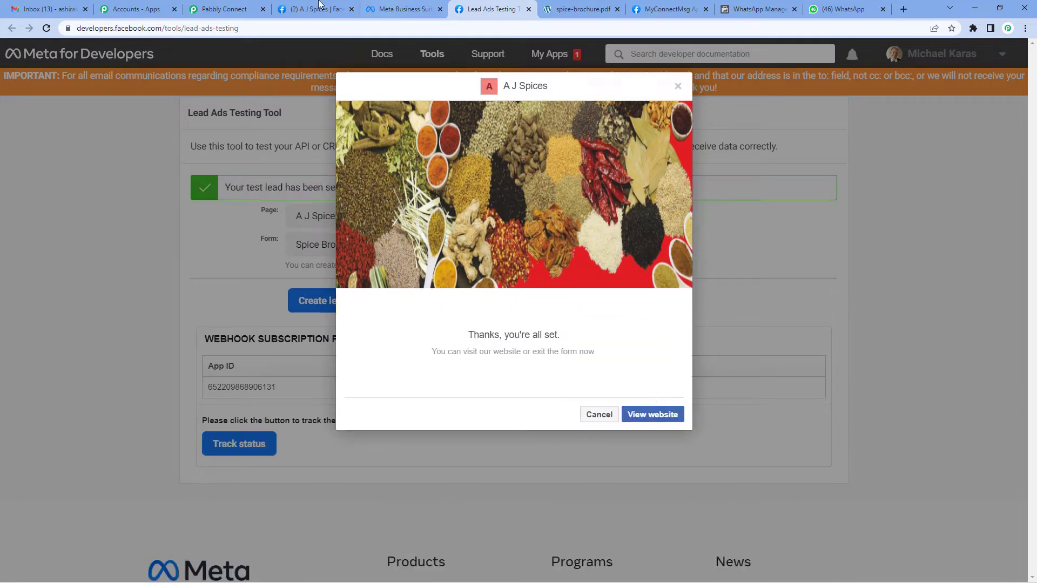
Return to Pabbly Connect and examine the email, full name and phone number in the trigger's received response
{"action": "left_click", "coordinate": [231, 7]}
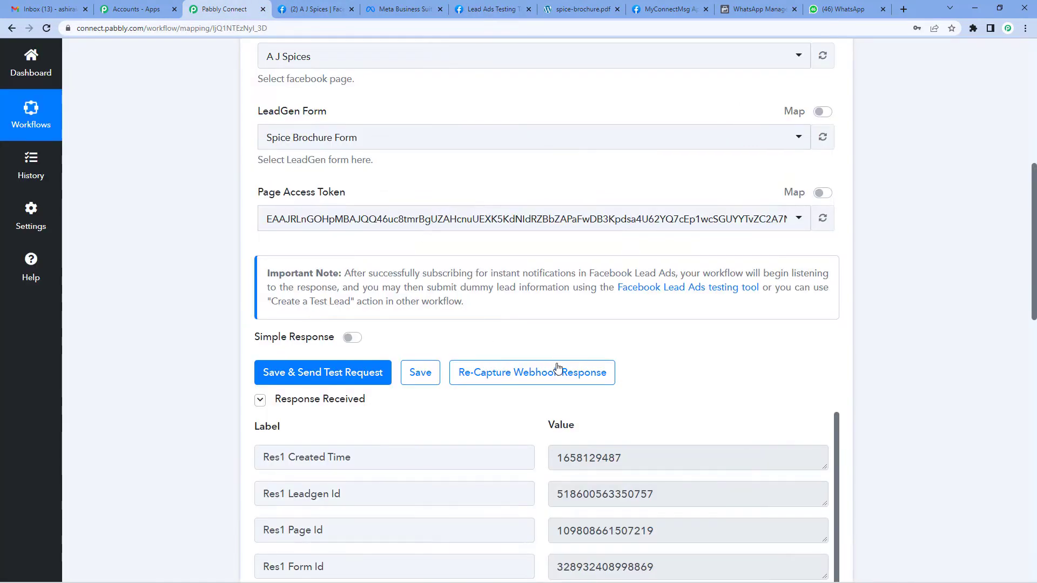
{"action": "scroll", "coordinate": [616, 382], "scroll_direction": "down", "scroll_amount": 3}
{"action": "scroll", "coordinate": [616, 382], "scroll_direction": "down", "scroll_amount": 5}
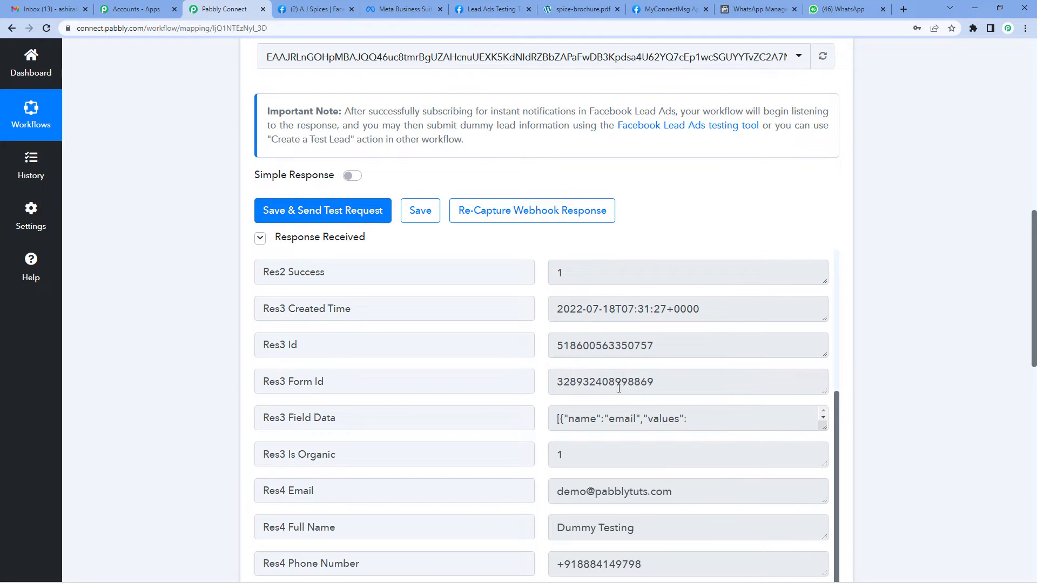
{"action": "scroll", "coordinate": [618, 388], "scroll_direction": "down", "scroll_amount": 1}
{"action": "left_click_drag", "start_coordinate": [597, 442], "coordinate": [659, 439]}
{"action": "left_click_drag", "start_coordinate": [646, 473], "coordinate": [548, 478]}
{"action": "left_click_drag", "start_coordinate": [667, 510], "coordinate": [564, 511]}
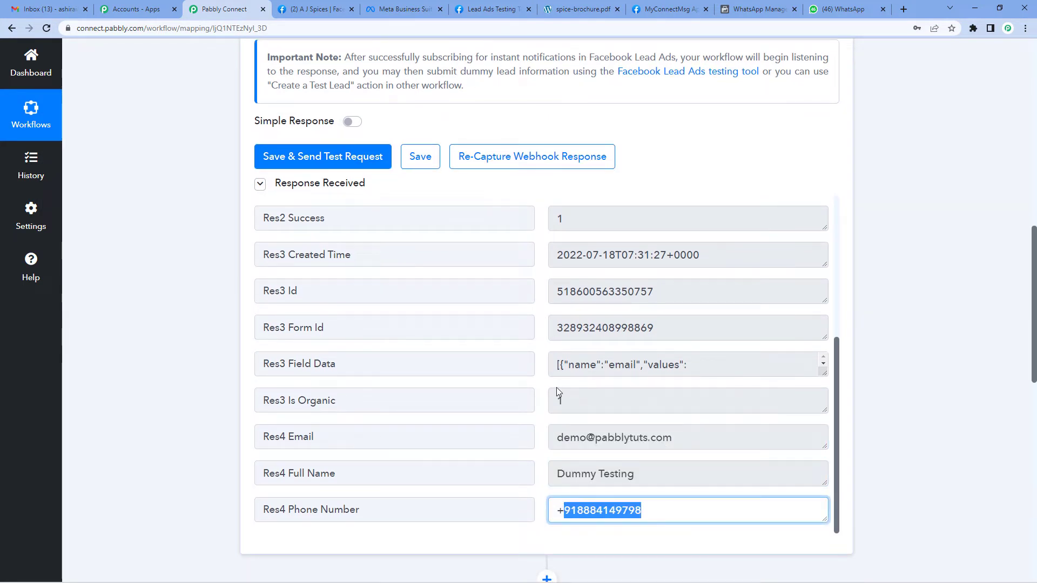
Set the workflow's action app to WhatsApp Cloud API with the Send Template Message event
{"action": "scroll", "coordinate": [557, 387], "scroll_direction": "down", "scroll_amount": 5}
{"action": "scroll", "coordinate": [455, 389], "scroll_direction": "down", "scroll_amount": 2}
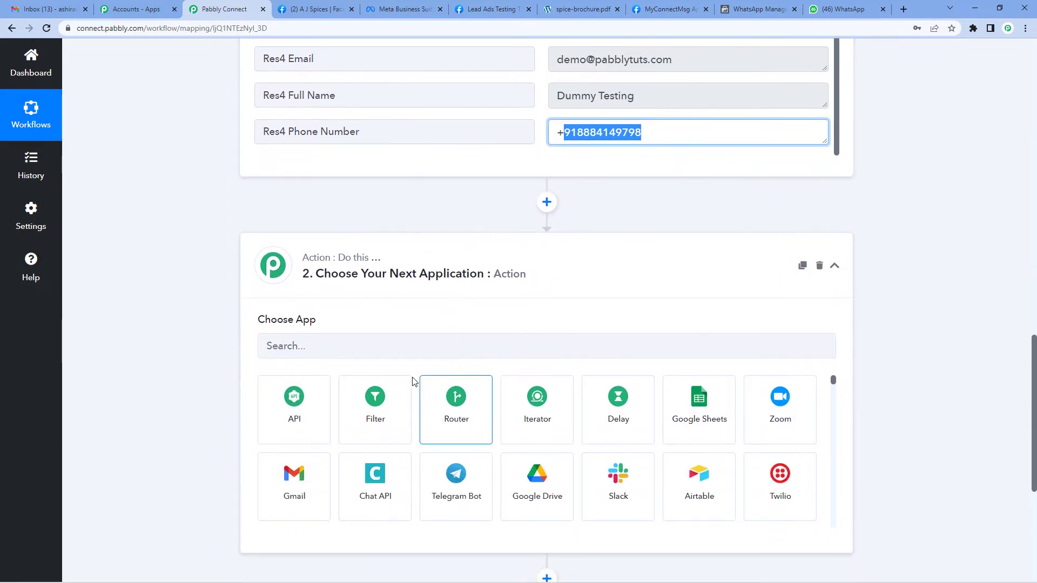
{"action": "left_click", "coordinate": [371, 346]}
{"action": "type", "text": "w"}
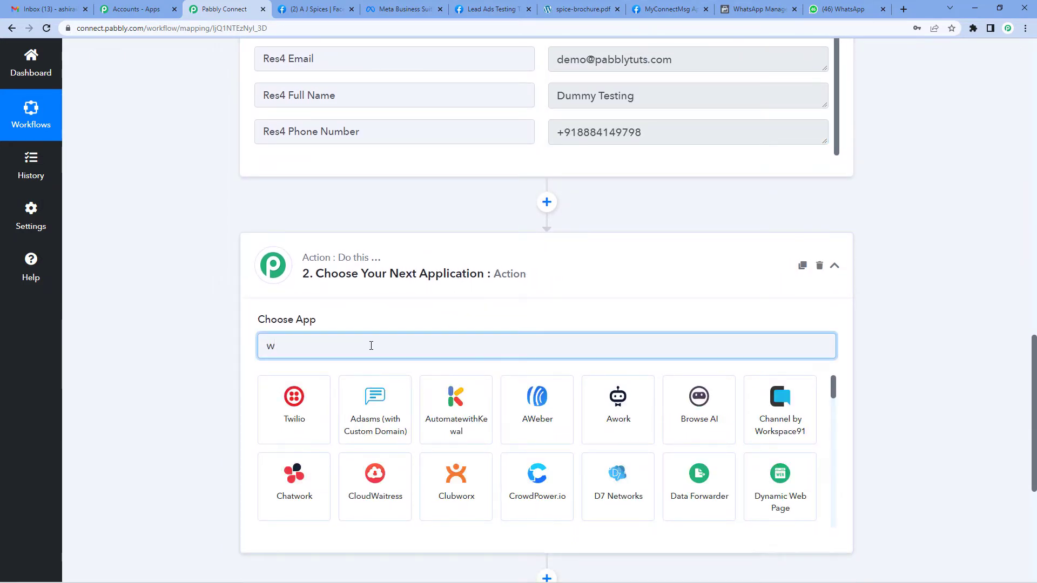
{"action": "type", "text": "ha"}
{"action": "left_click", "coordinate": [687, 424]}
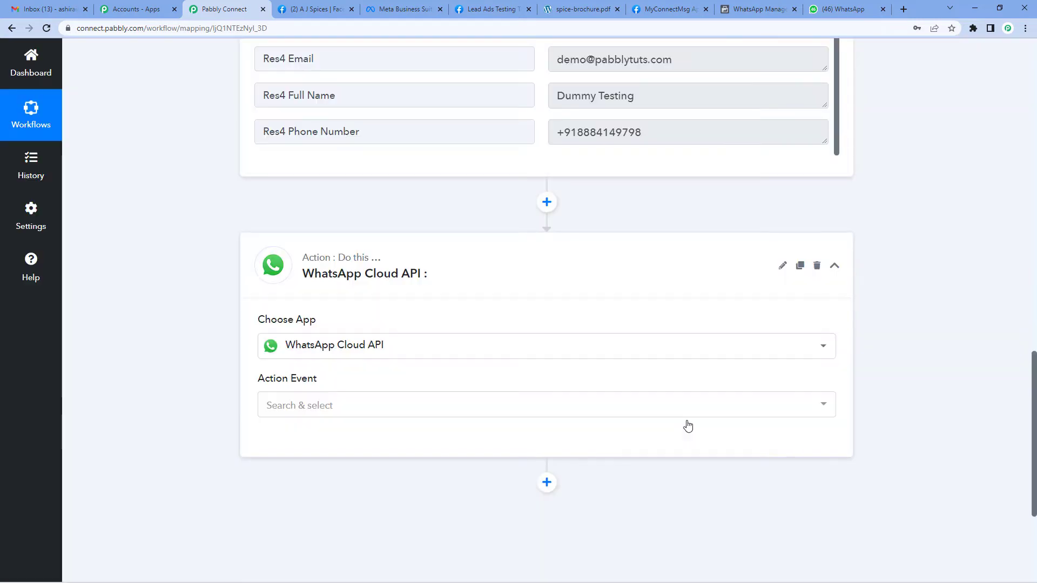
{"action": "left_click", "coordinate": [281, 410]}
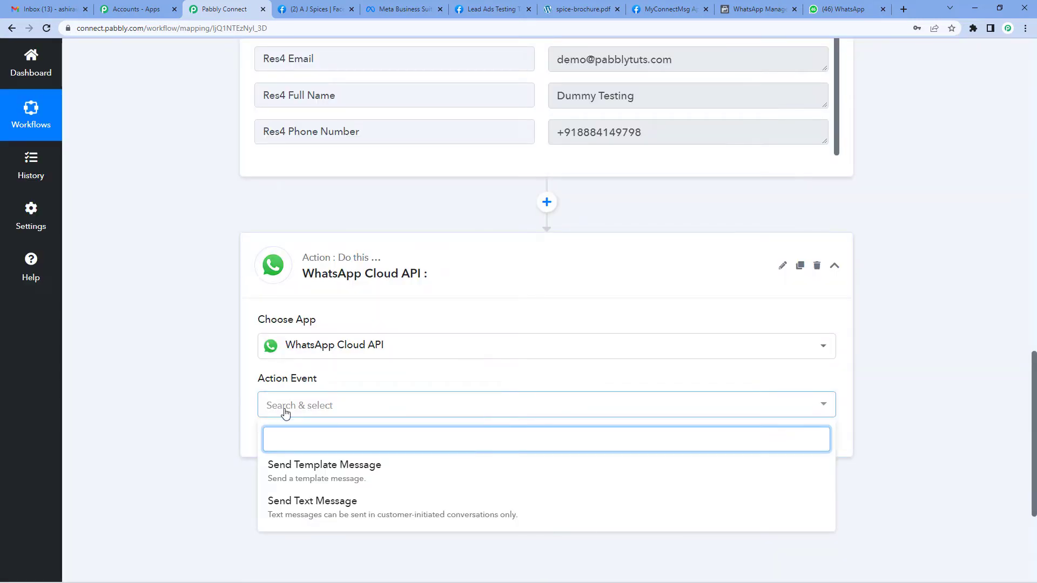
{"action": "left_click", "coordinate": [320, 467]}
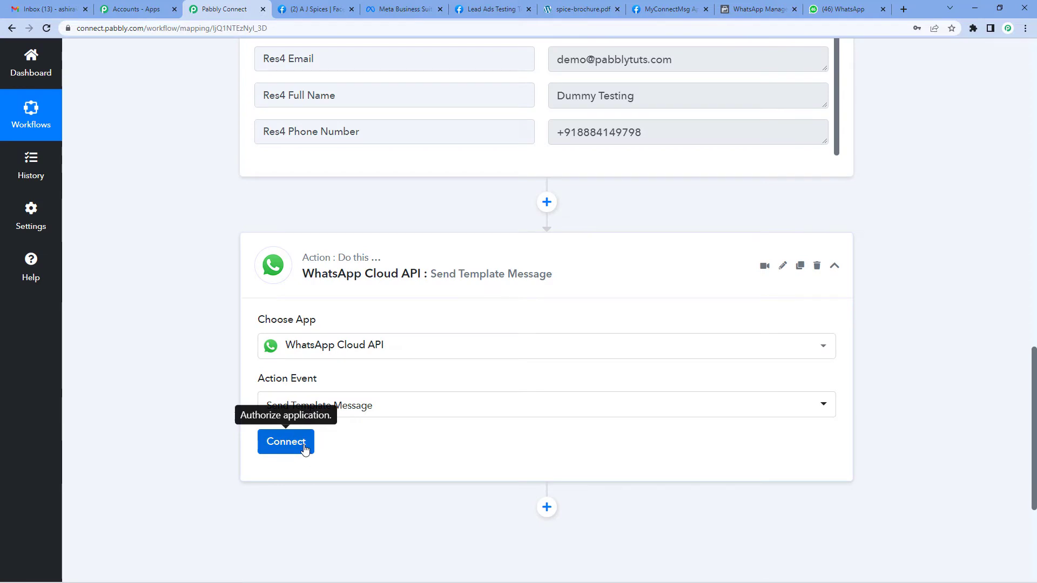
Start connecting the WhatsApp Cloud API action by choosing to add a new connection
{"action": "left_click", "coordinate": [305, 450]}
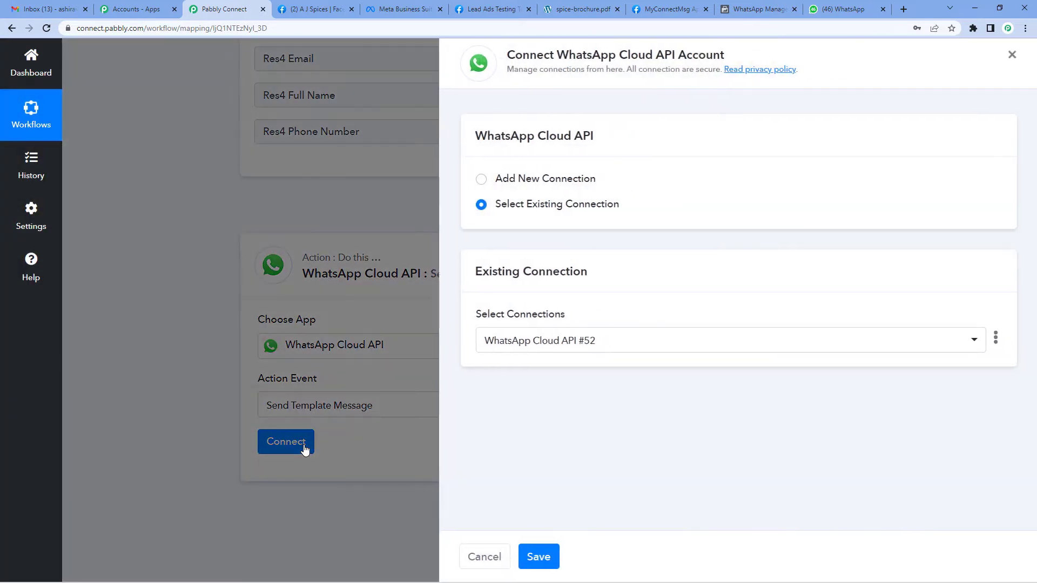
{"action": "left_click", "coordinate": [479, 180]}
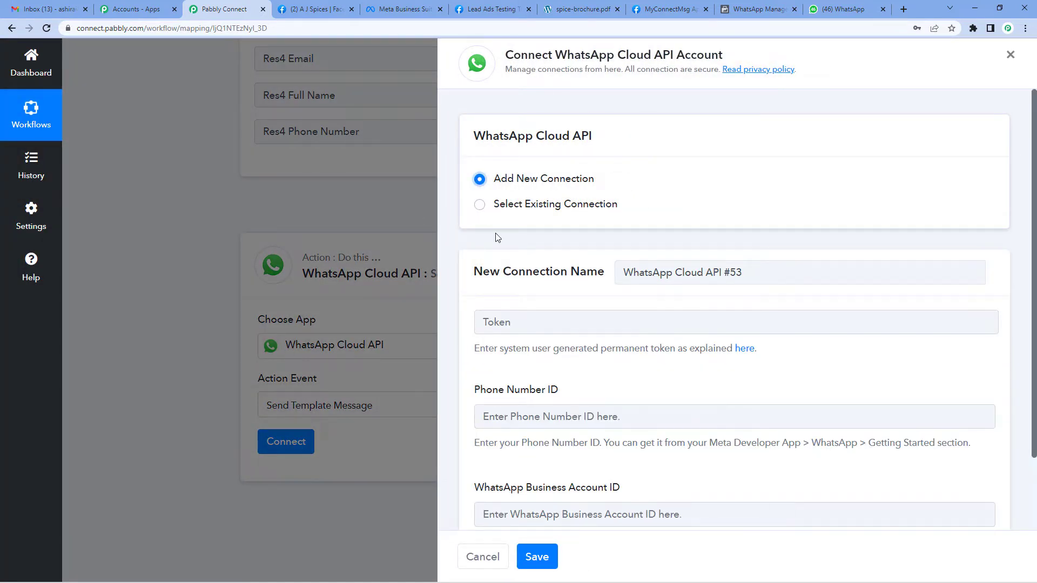
{"action": "scroll", "coordinate": [527, 332], "scroll_direction": "down", "scroll_amount": 1}
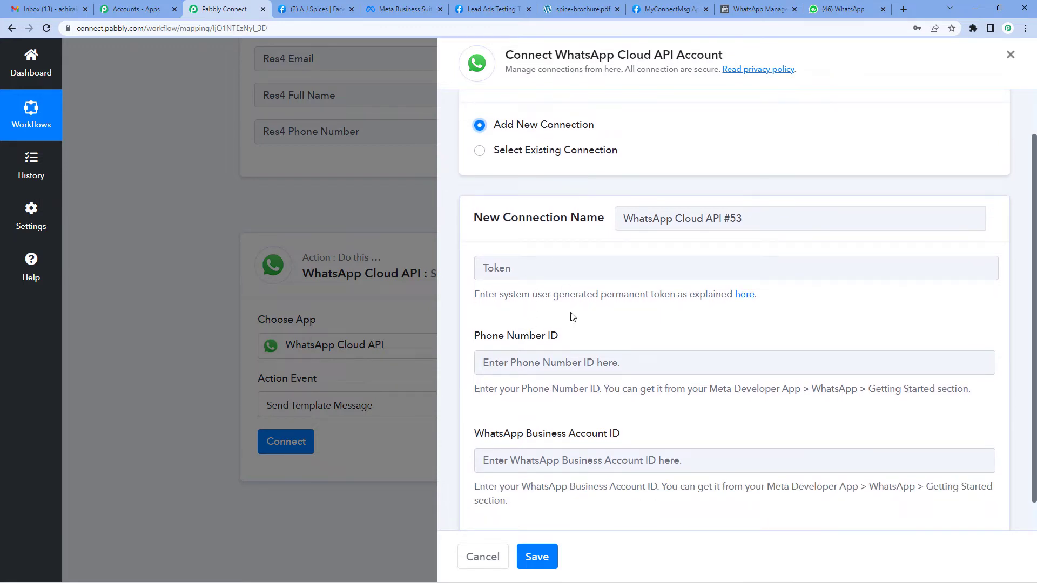
Copy the temporary access token from MyConnectMsg App's WhatsApp Getting Started page in Meta for Developers into the Pabbly Connect connection's Token field
{"action": "left_click", "coordinate": [670, 10]}
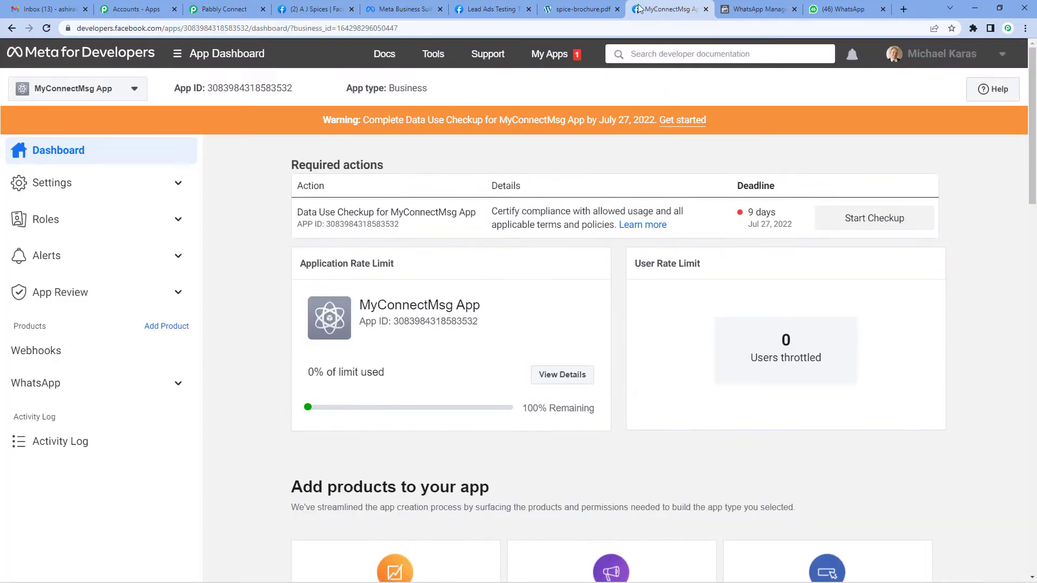
{"action": "left_click", "coordinate": [178, 386]}
{"action": "scroll", "coordinate": [180, 392], "scroll_direction": "down", "scroll_amount": 1}
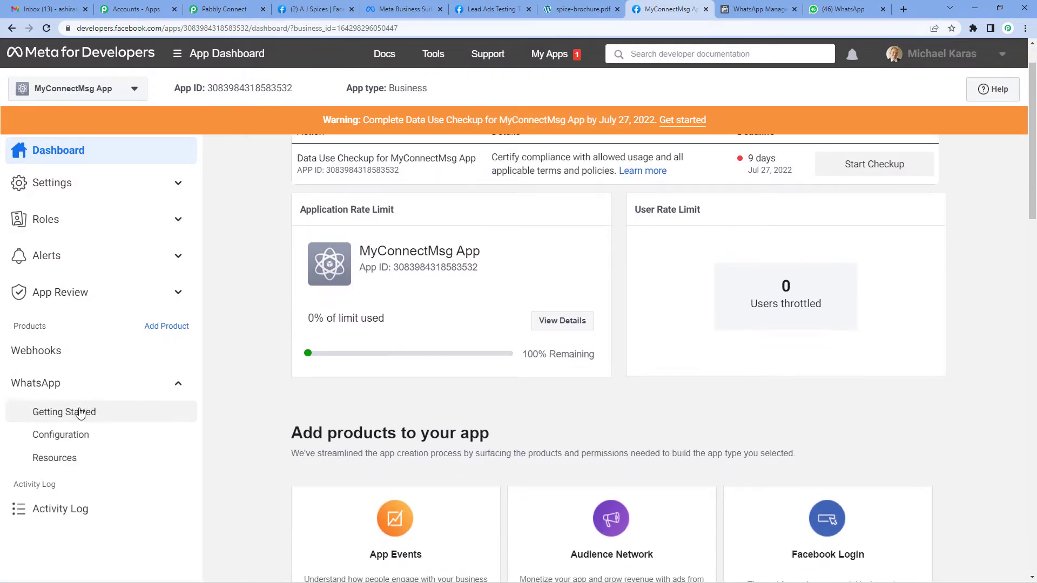
{"action": "left_click", "coordinate": [80, 413]}
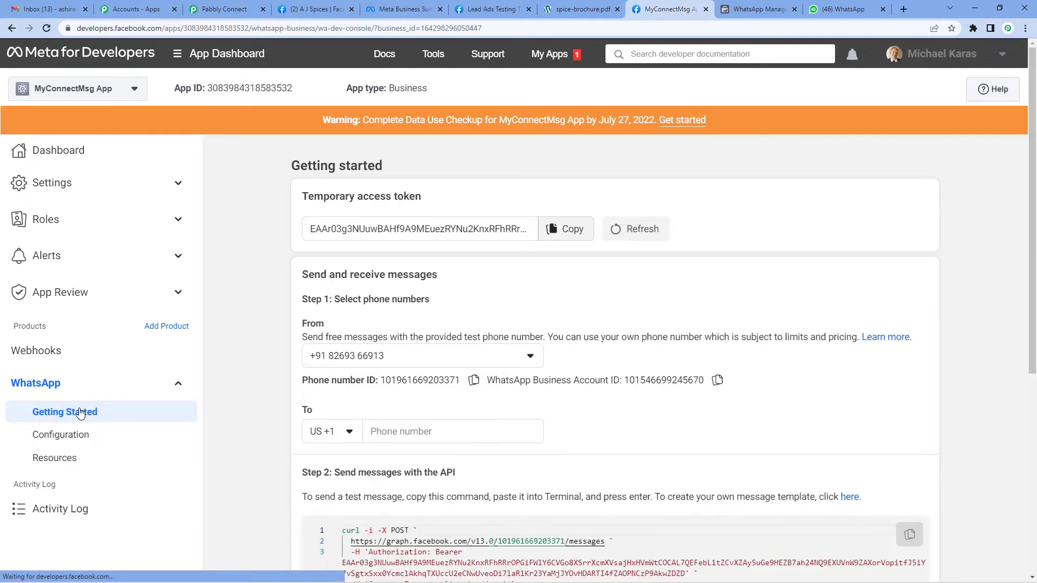
{"action": "left_click_drag", "start_coordinate": [298, 203], "coordinate": [430, 200]}
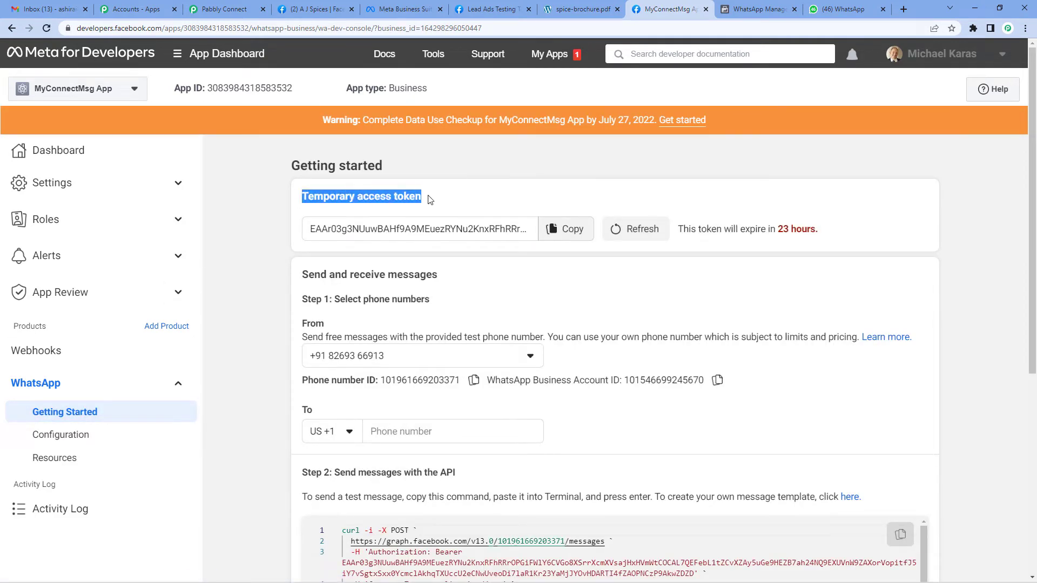
{"action": "left_click", "coordinate": [565, 229]}
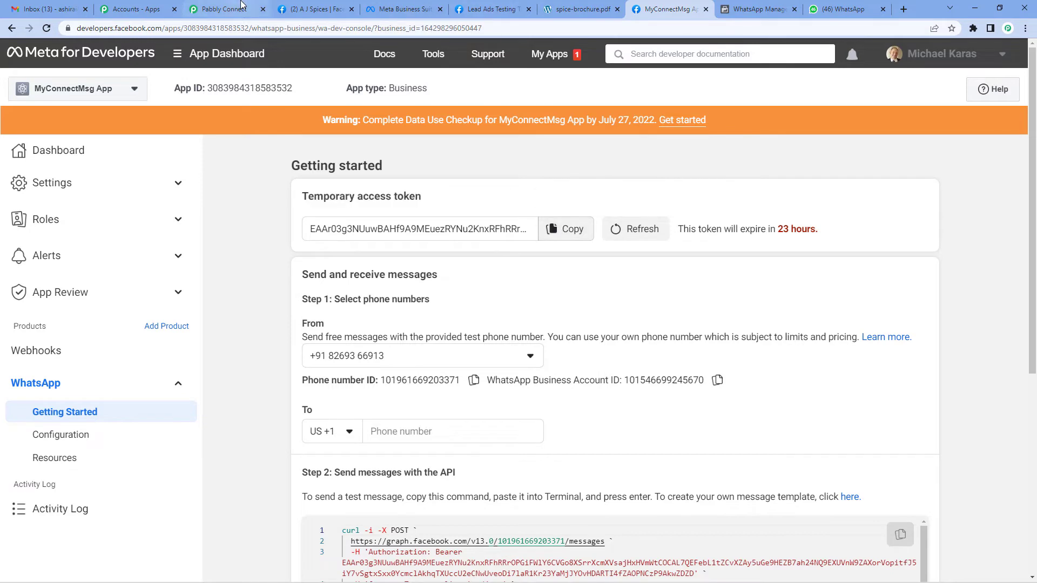
{"action": "left_click", "coordinate": [224, 10]}
{"action": "left_click", "coordinate": [494, 271]}
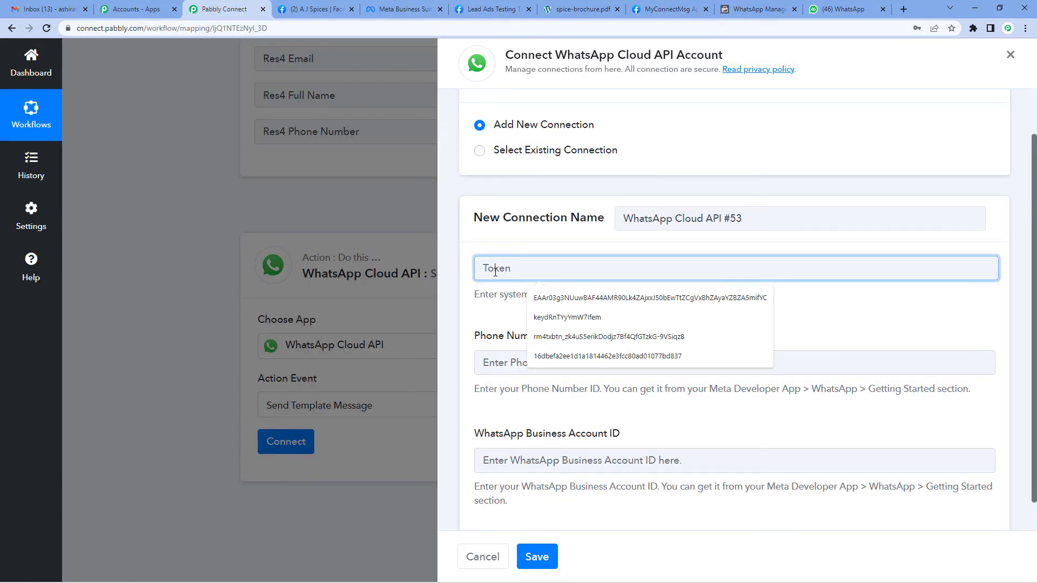
{"action": "key", "text": "ctrl+v"}
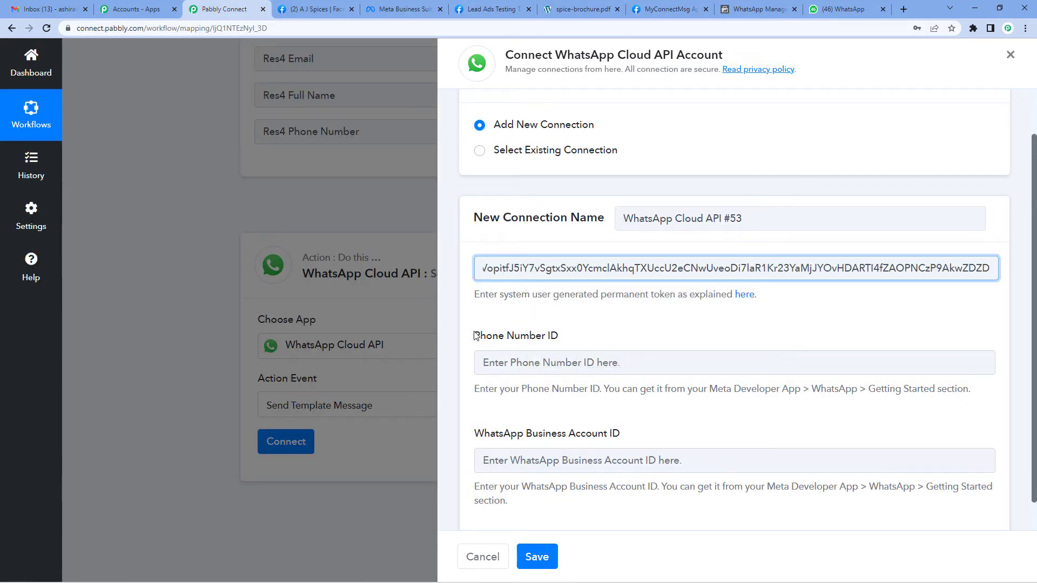
Copy the phone number ID from Meta for Developers into the Phone Number ID field of the Pabbly Connect connection
{"action": "left_click_drag", "start_coordinate": [477, 336], "coordinate": [566, 340]}
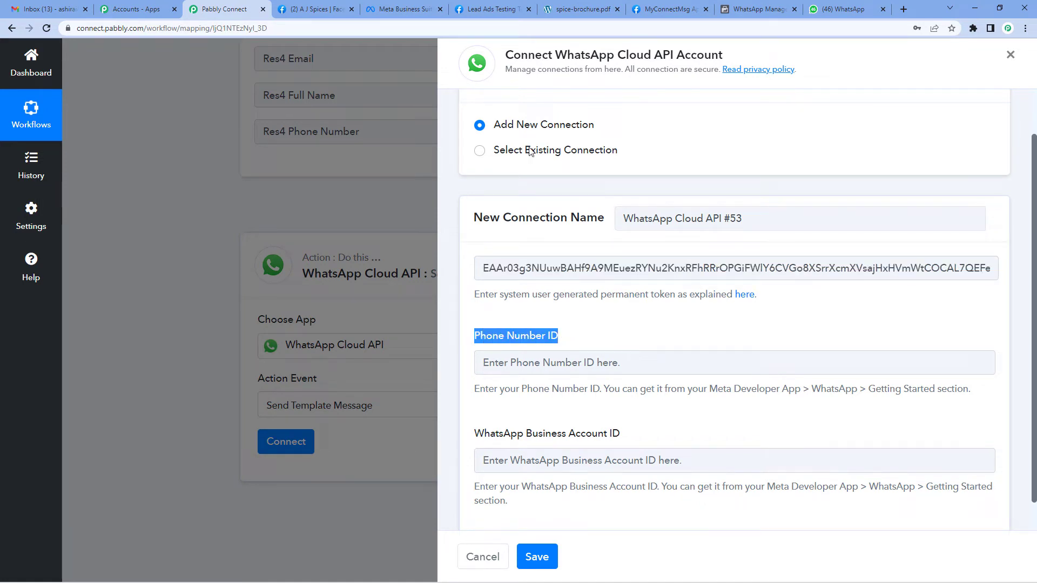
{"action": "left_click", "coordinate": [669, 9]}
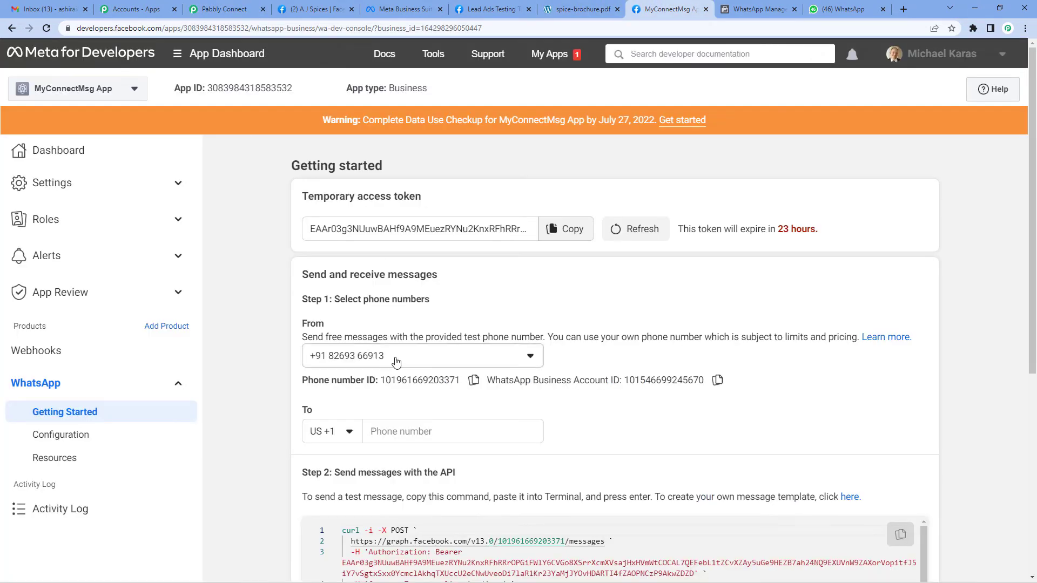
{"action": "left_click_drag", "start_coordinate": [303, 385], "coordinate": [378, 385]}
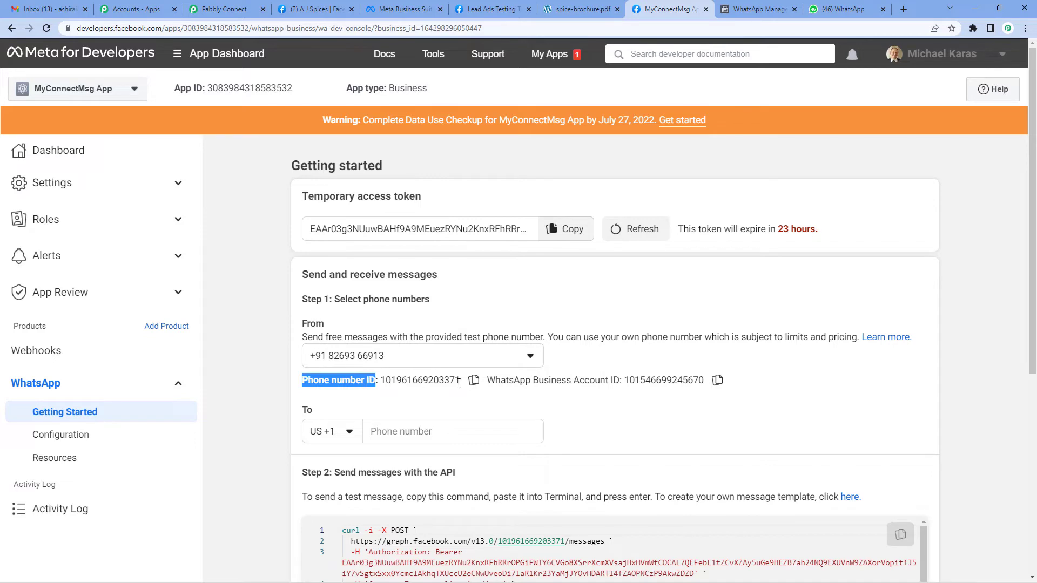
{"action": "left_click", "coordinate": [473, 379]}
{"action": "left_click", "coordinate": [224, 9]}
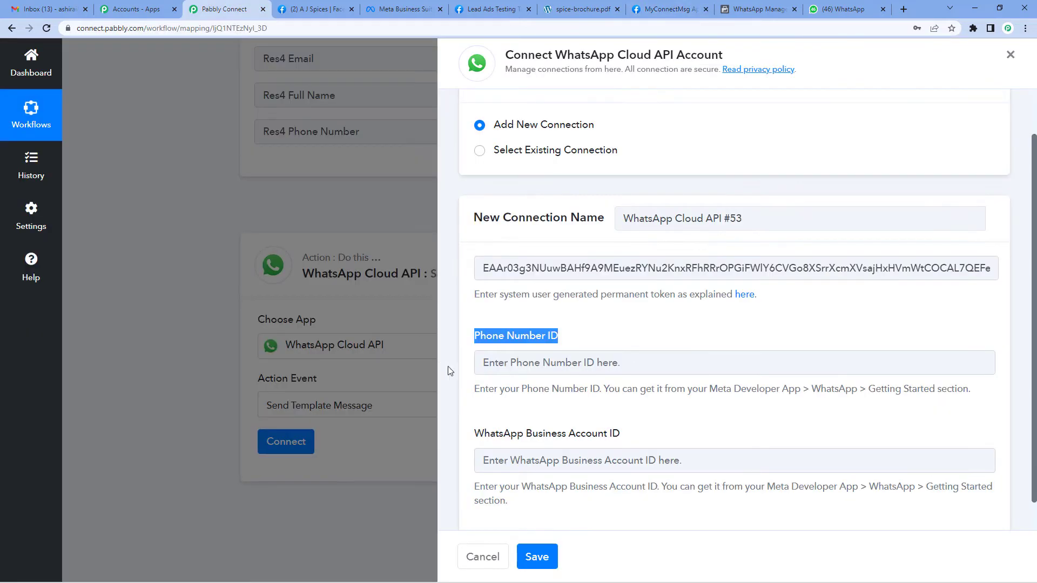
{"action": "left_click", "coordinate": [493, 362]}
{"action": "key", "text": "ctrl+v"}
Copy the WhatsApp Business Account ID from Meta for Developers into the matching Pabbly Connect field and save the new connection
{"action": "scroll", "coordinate": [491, 397], "scroll_direction": "down", "scroll_amount": 1}
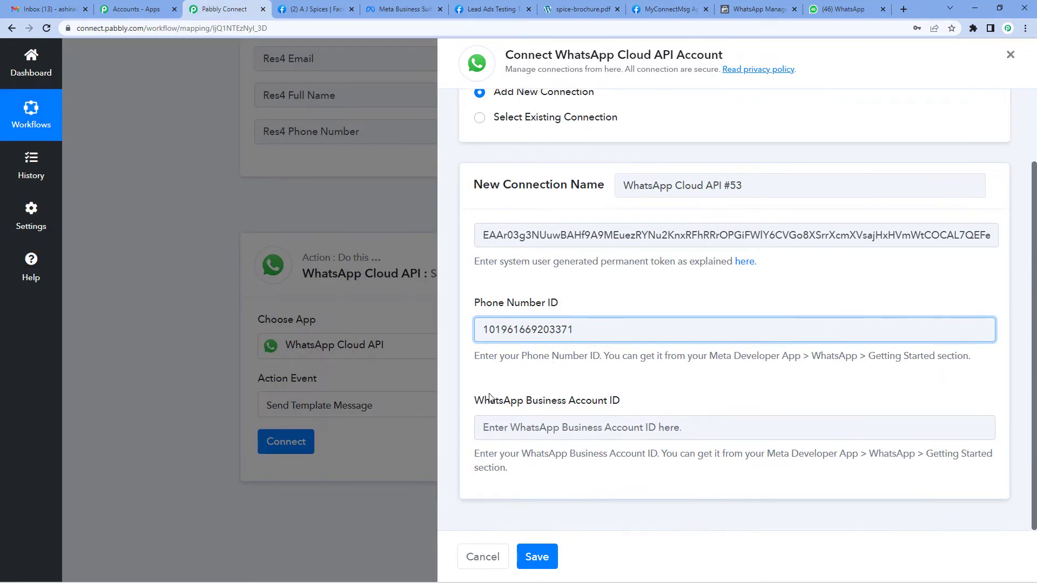
{"action": "left_click_drag", "start_coordinate": [475, 400], "coordinate": [667, 390]}
{"action": "left_click", "coordinate": [668, 10]}
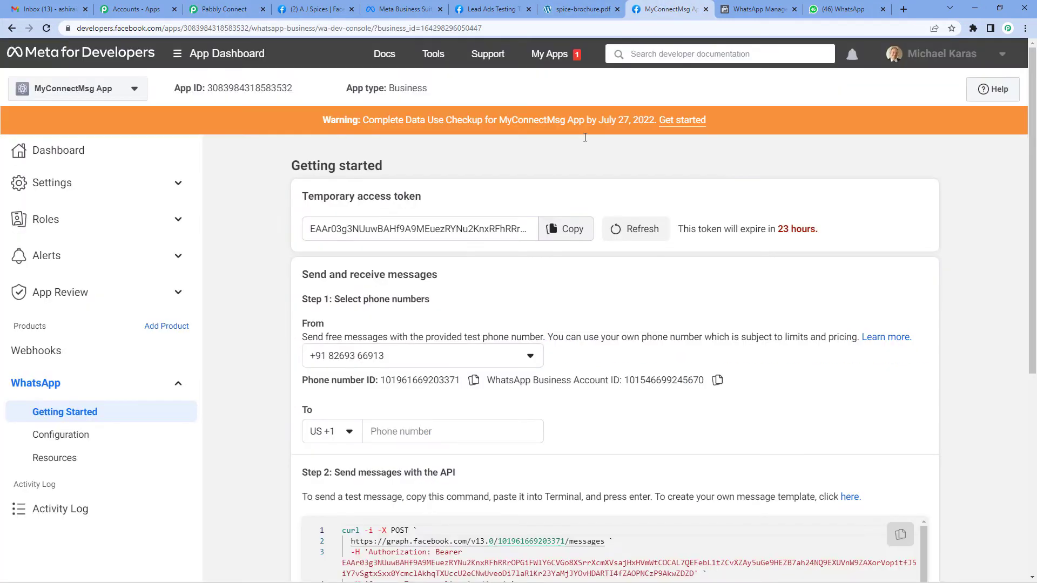
{"action": "left_click_drag", "start_coordinate": [304, 275], "coordinate": [381, 274]}
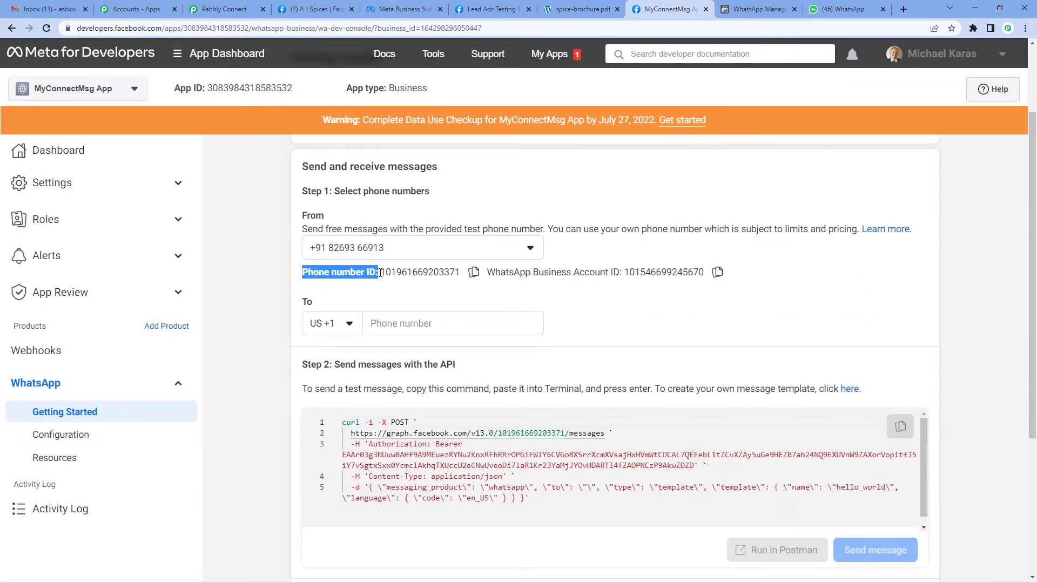
{"action": "left_click_drag", "start_coordinate": [487, 272], "coordinate": [615, 271]}
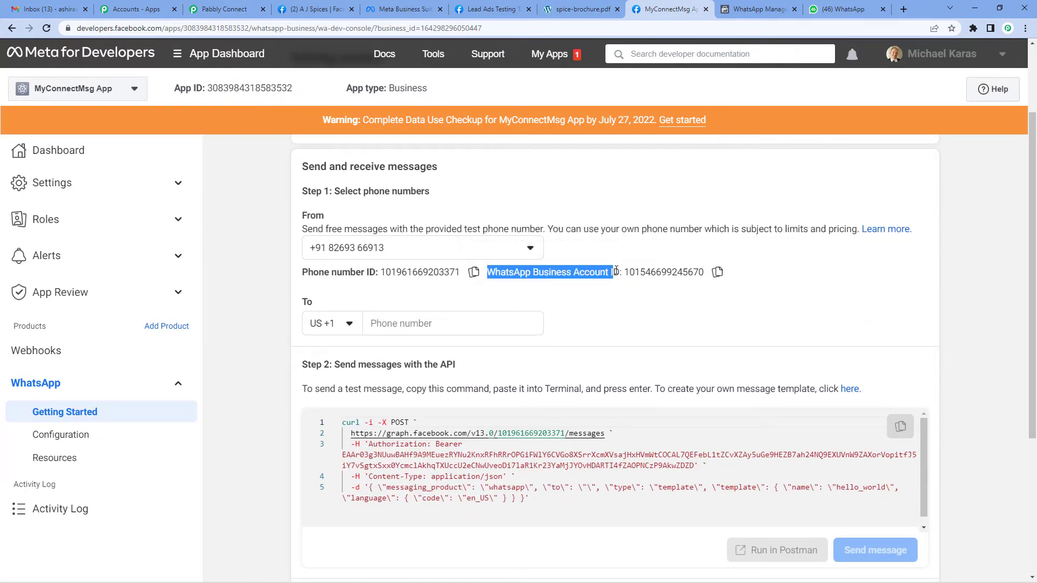
{"action": "left_click", "coordinate": [717, 271]}
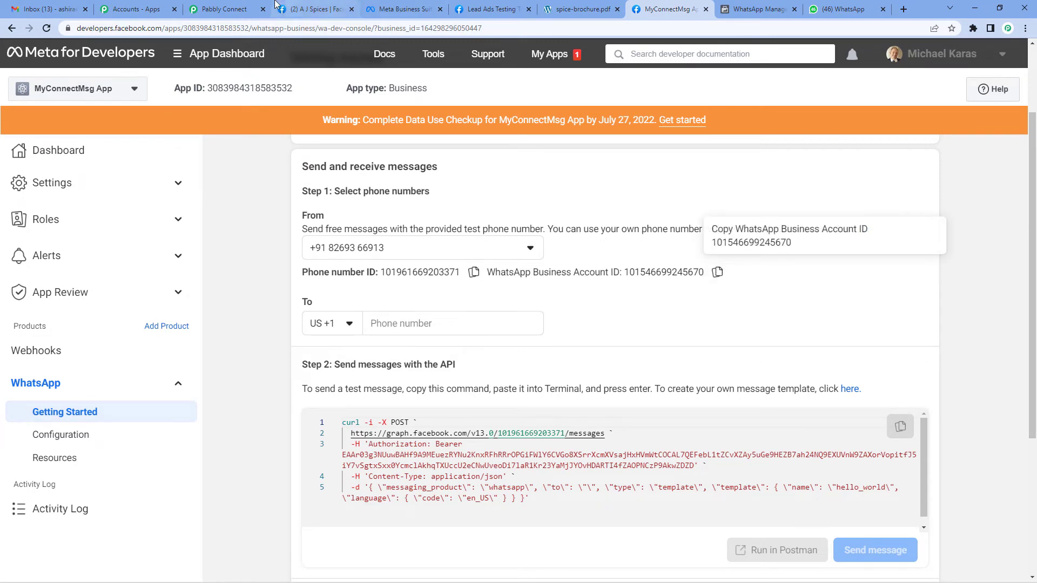
{"action": "left_click", "coordinate": [247, 16]}
{"action": "left_click", "coordinate": [497, 428]}
{"action": "key", "text": "ctrl+v"}
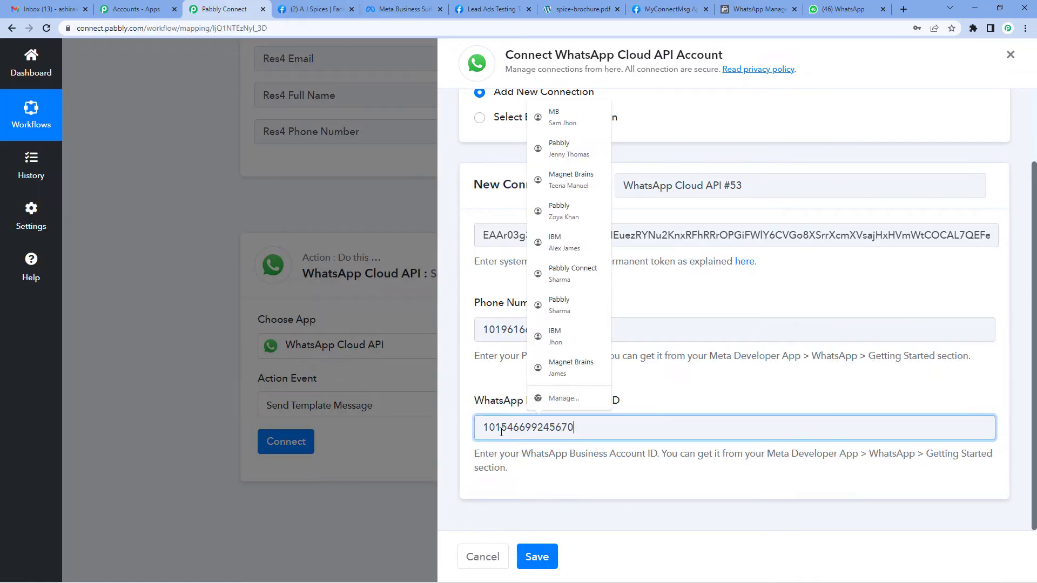
{"action": "left_click", "coordinate": [537, 556]}
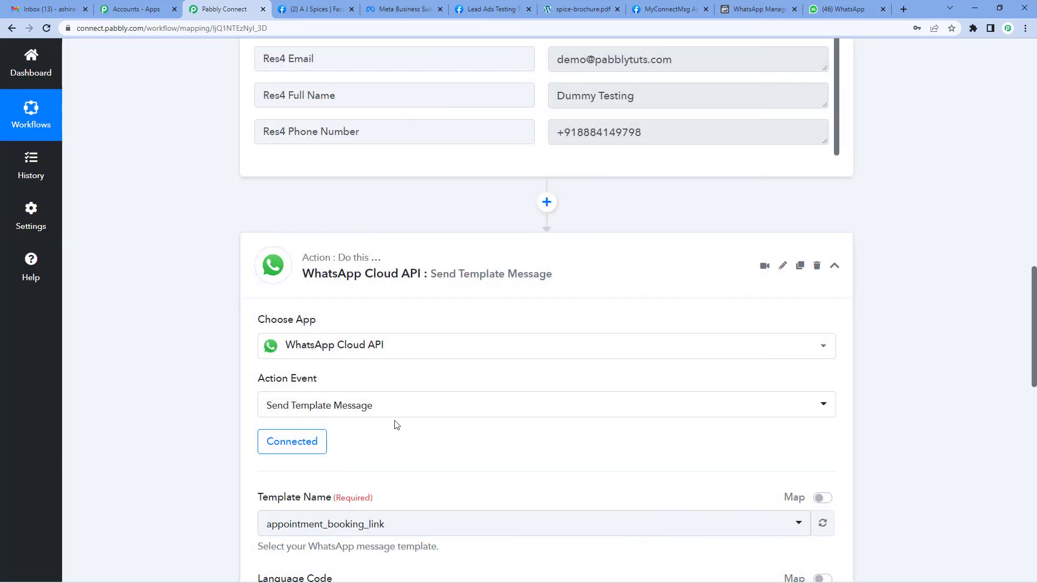
Choose send_brochure_final as the action's message template
{"action": "scroll", "coordinate": [395, 425], "scroll_direction": "down", "scroll_amount": 3}
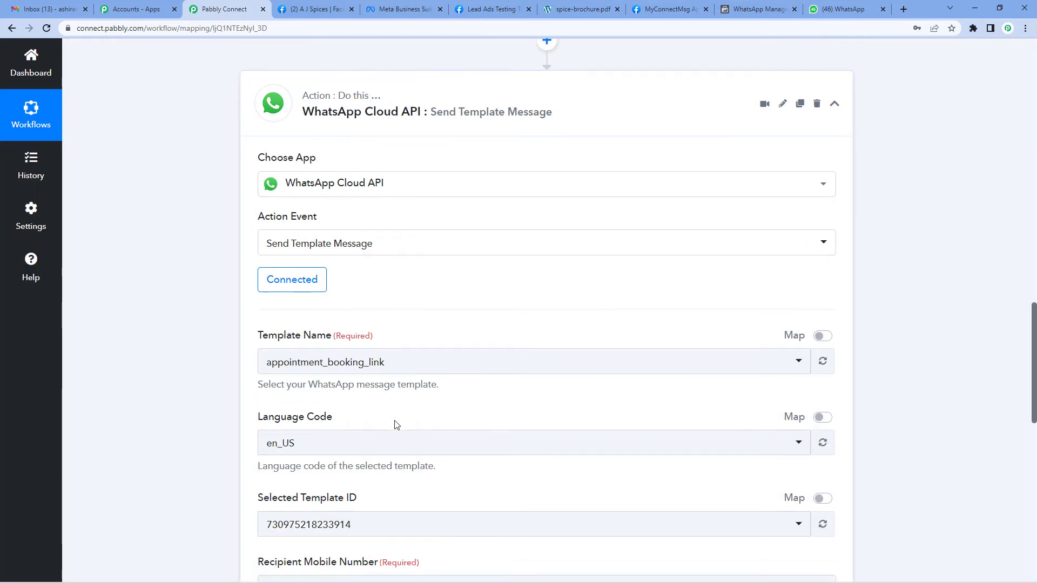
{"action": "left_click", "coordinate": [324, 361]}
{"action": "type", "text": "sen"}
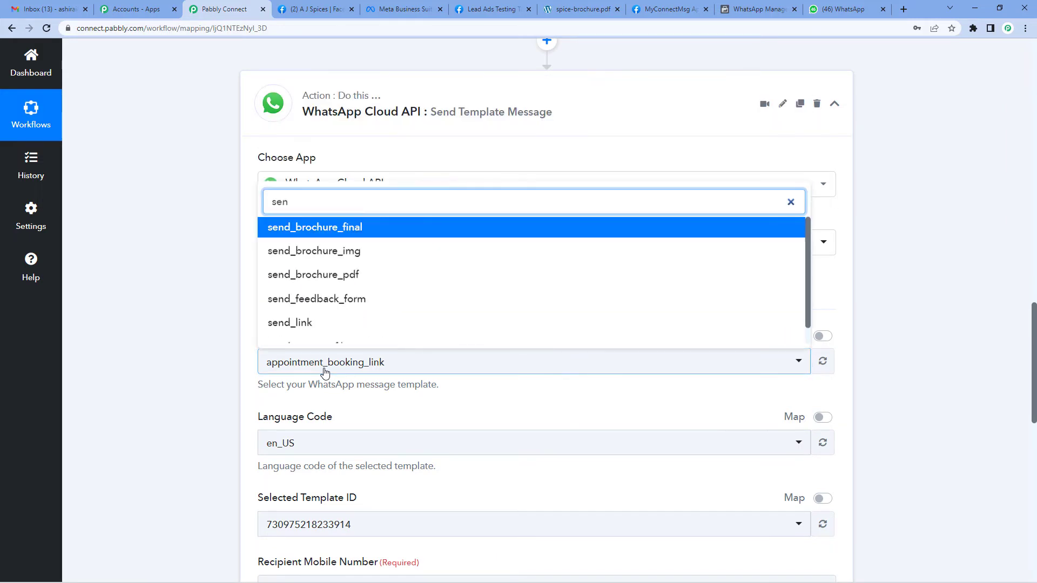
{"action": "left_click", "coordinate": [312, 229]}
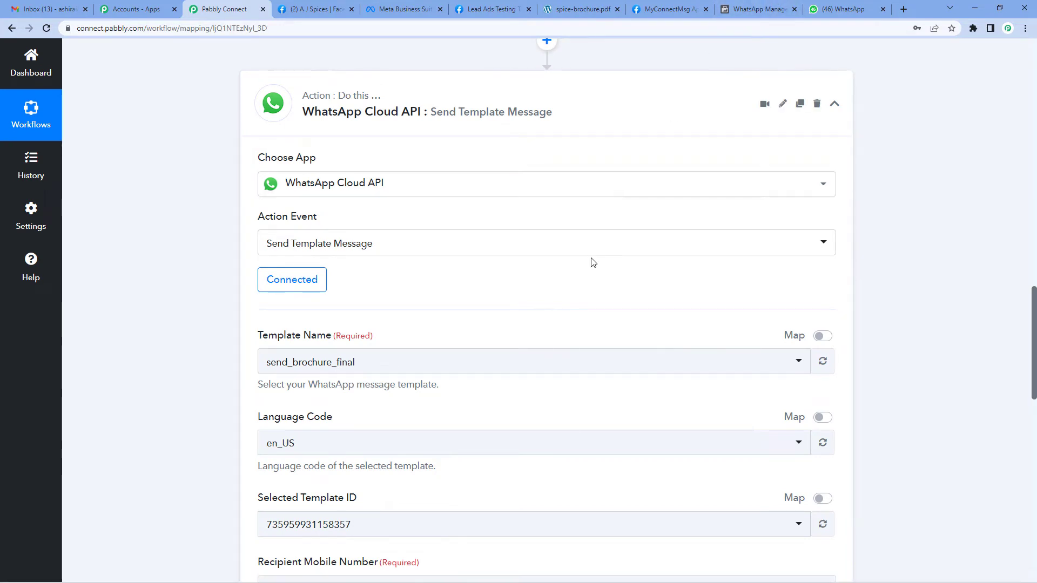
Switch to WhatsApp Manager, compare the send_brochure_final template's preview text with body variables {{1}} and {{2}}, and return to the Pabbly Connect action
{"action": "left_click", "coordinate": [748, 6]}
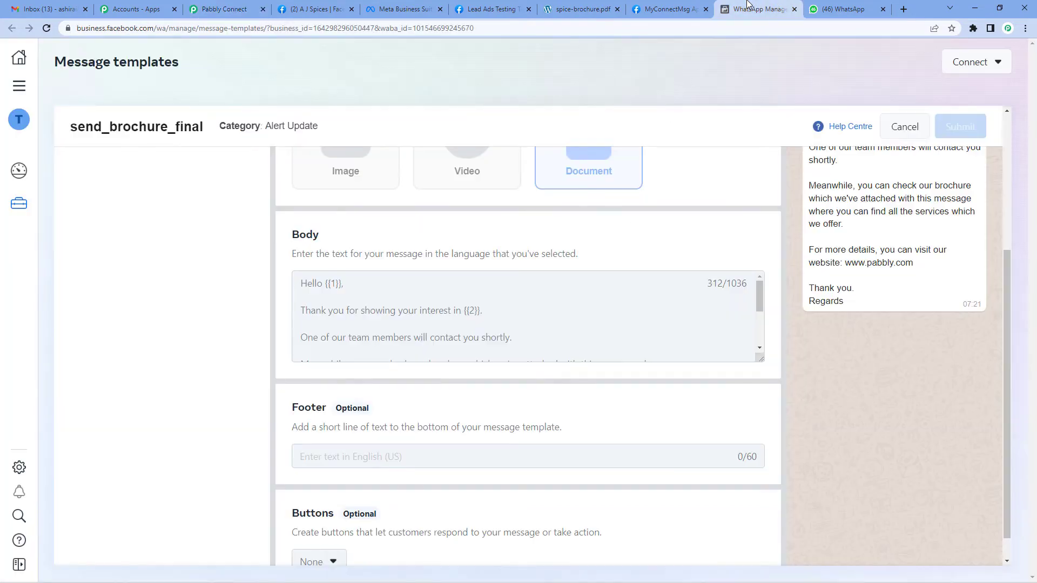
{"action": "scroll", "coordinate": [458, 302], "scroll_direction": "down", "scroll_amount": 2}
{"action": "scroll", "coordinate": [385, 320], "scroll_direction": "up", "scroll_amount": 2}
{"action": "scroll", "coordinate": [863, 216], "scroll_direction": "up", "scroll_amount": 3}
{"action": "scroll", "coordinate": [853, 227], "scroll_direction": "down", "scroll_amount": 1}
{"action": "scroll", "coordinate": [836, 211], "scroll_direction": "up", "scroll_amount": 1}
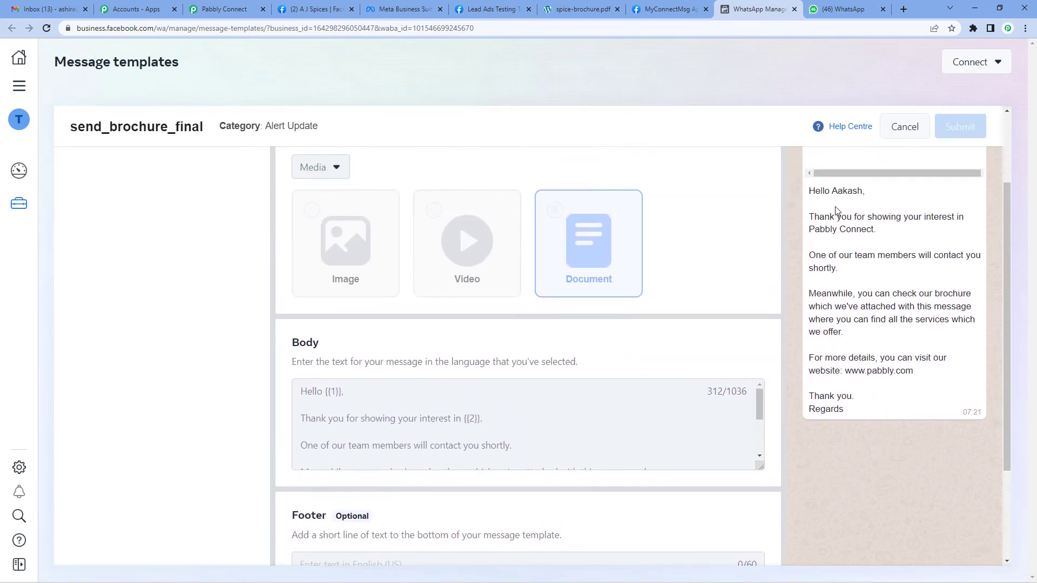
{"action": "double_click", "coordinate": [841, 193]}
{"action": "left_click_drag", "start_coordinate": [811, 218], "coordinate": [956, 217]}
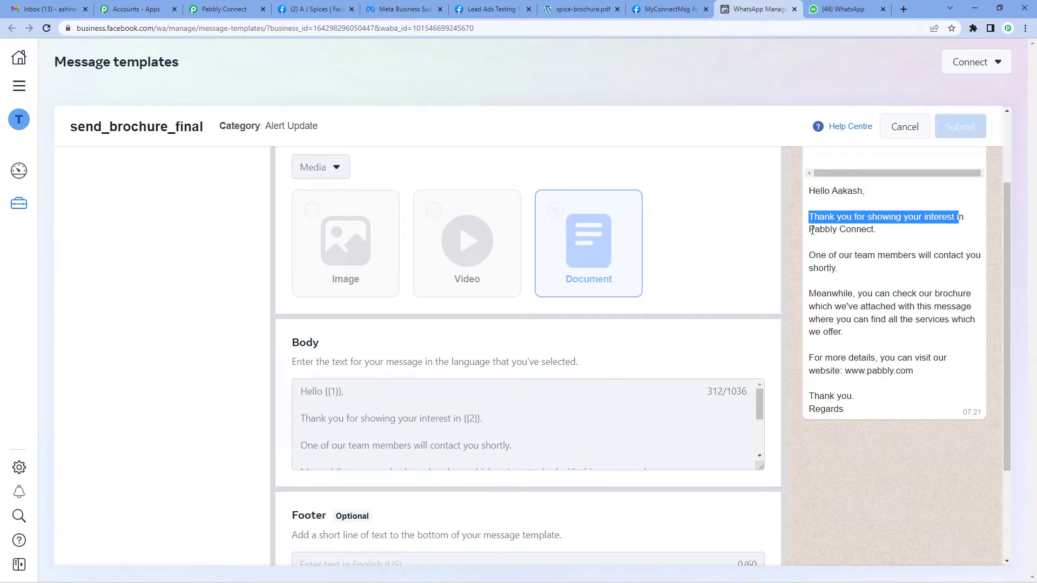
{"action": "left_click_drag", "start_coordinate": [811, 231], "coordinate": [877, 230]}
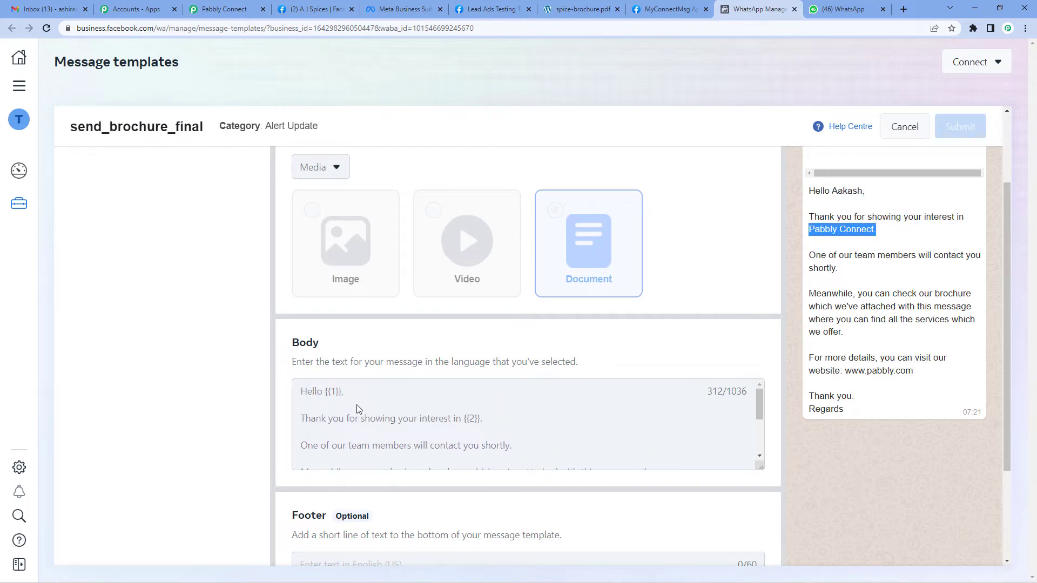
{"action": "left_click_drag", "start_coordinate": [324, 397], "coordinate": [344, 393]}
{"action": "left_click_drag", "start_coordinate": [461, 419], "coordinate": [493, 423]}
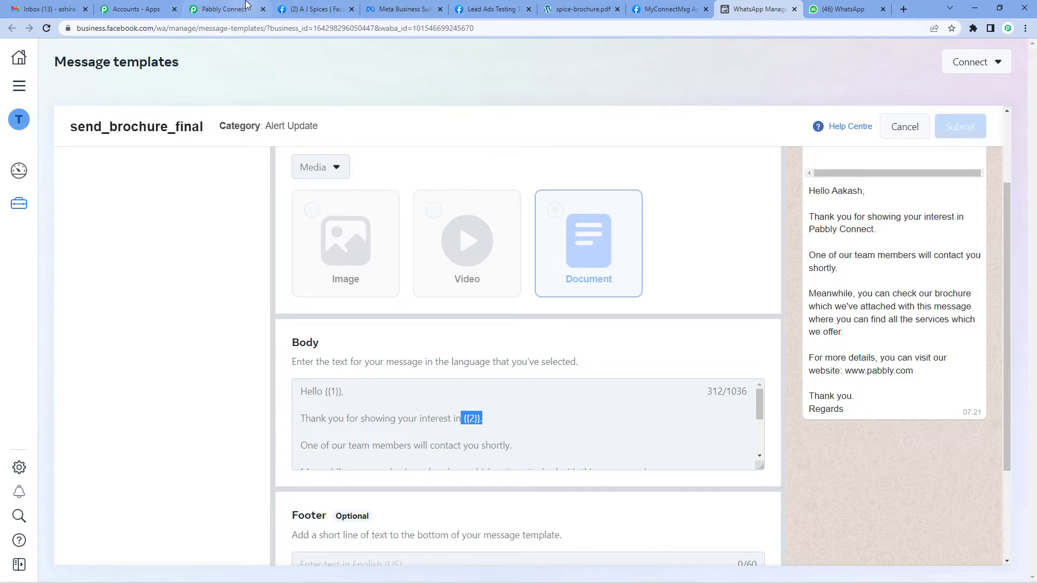
{"action": "left_click", "coordinate": [226, 9]}
{"action": "scroll", "coordinate": [456, 284], "scroll_direction": "down", "scroll_amount": 3}
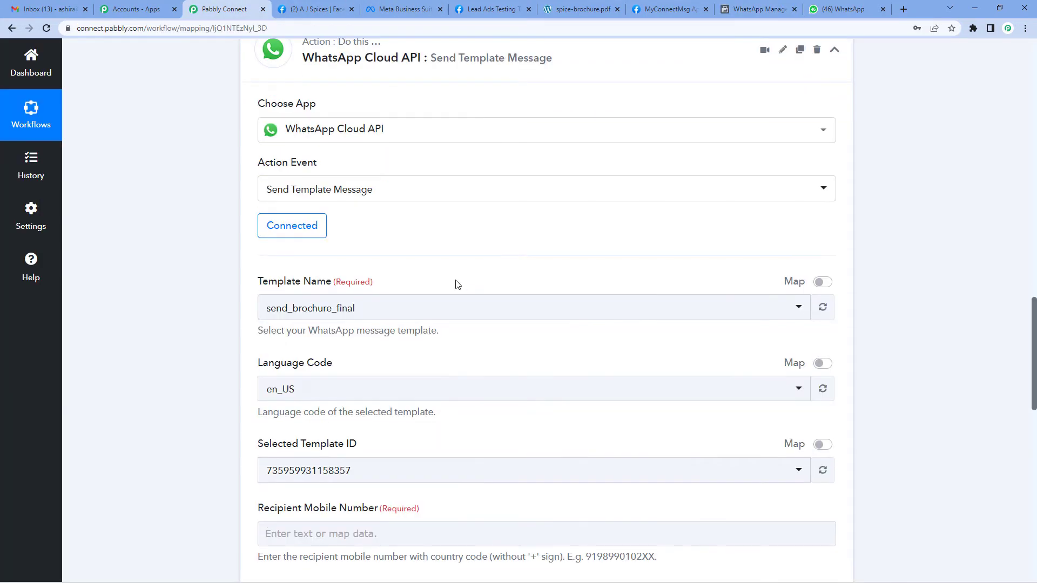
Check the Recipient Mobile Number format hint against the lead's Res4 Phone Number in the Facebook Lead Ads mapping data
{"action": "scroll", "coordinate": [331, 332], "scroll_direction": "down", "scroll_amount": 1}
{"action": "left_click", "coordinate": [317, 368]}
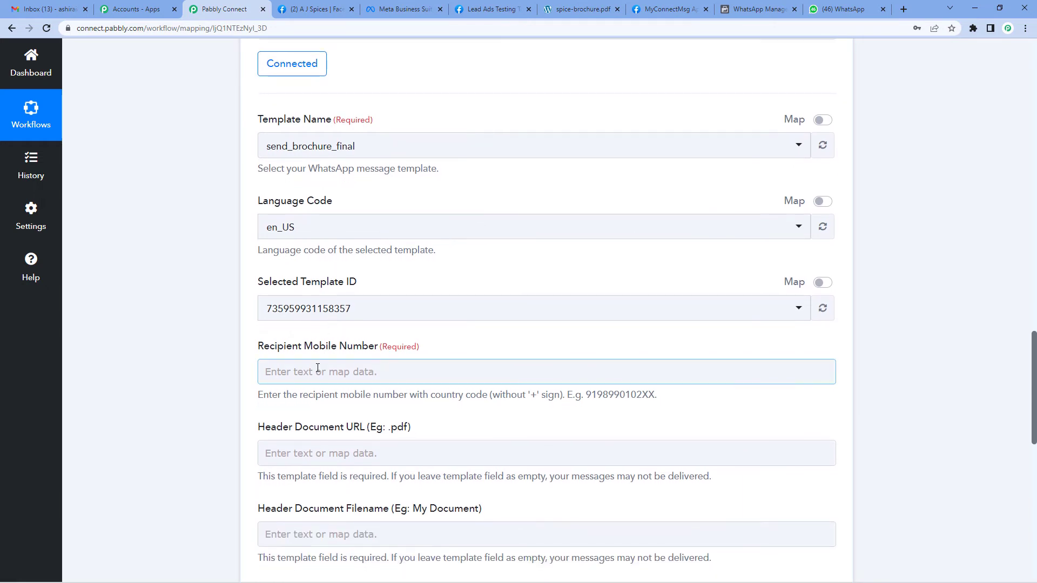
{"action": "scroll", "coordinate": [317, 368], "scroll_direction": "down", "scroll_amount": 2}
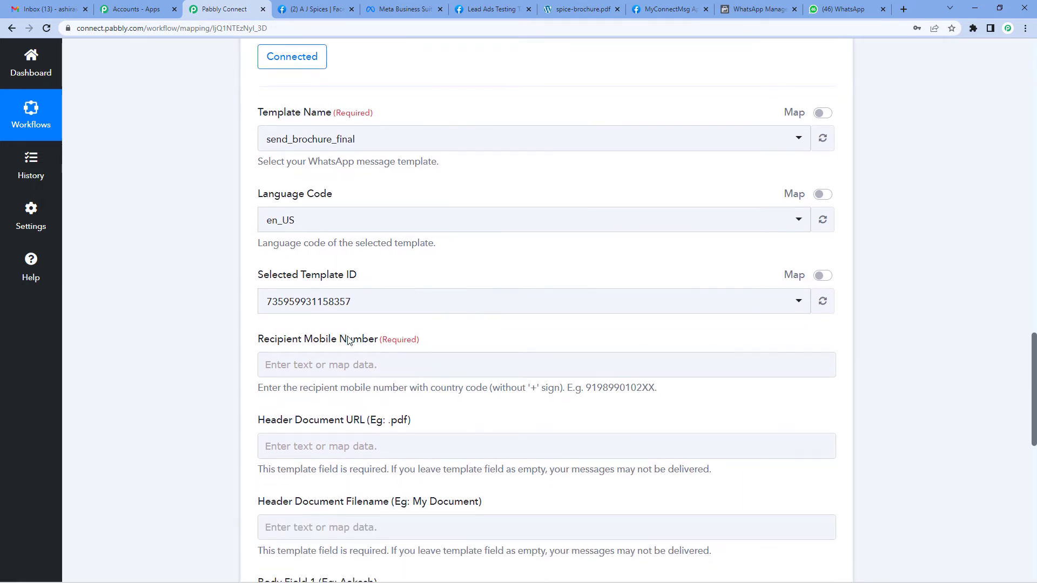
{"action": "left_click_drag", "start_coordinate": [261, 290], "coordinate": [673, 292]}
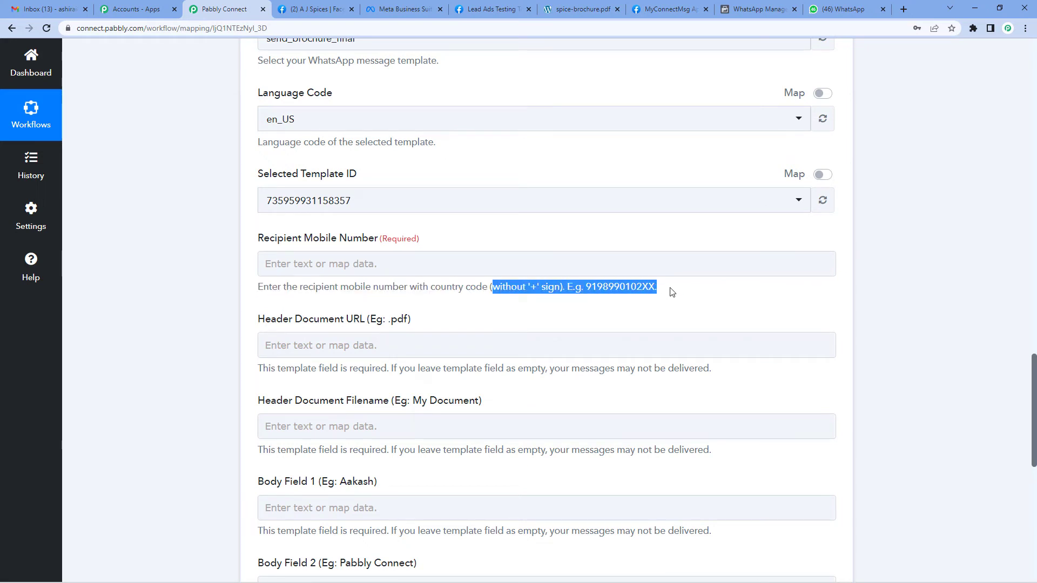
{"action": "left_click", "coordinate": [377, 265]}
{"action": "left_click", "coordinate": [387, 360]}
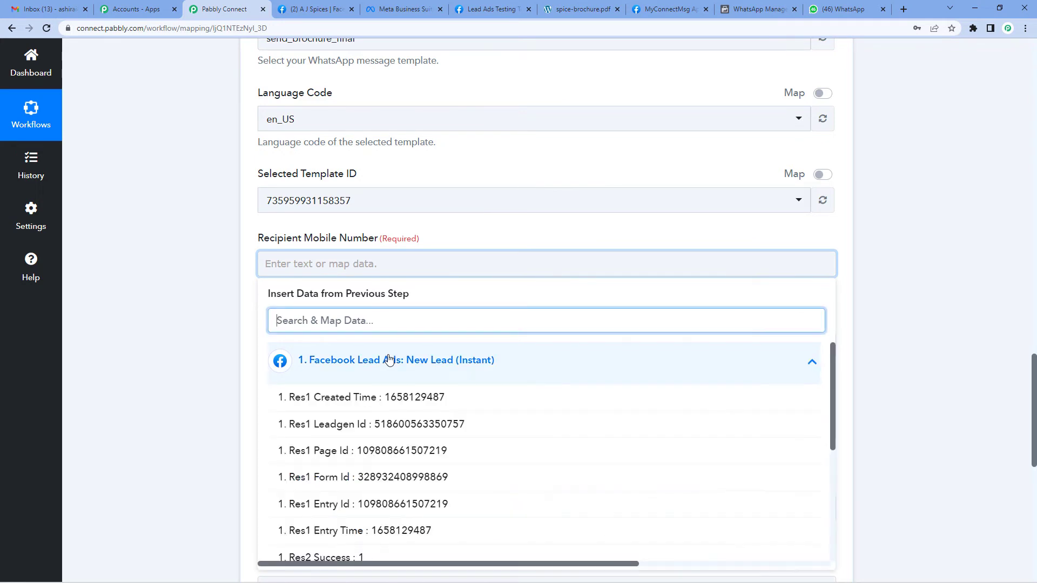
{"action": "scroll", "coordinate": [463, 366], "scroll_direction": "down", "scroll_amount": 4}
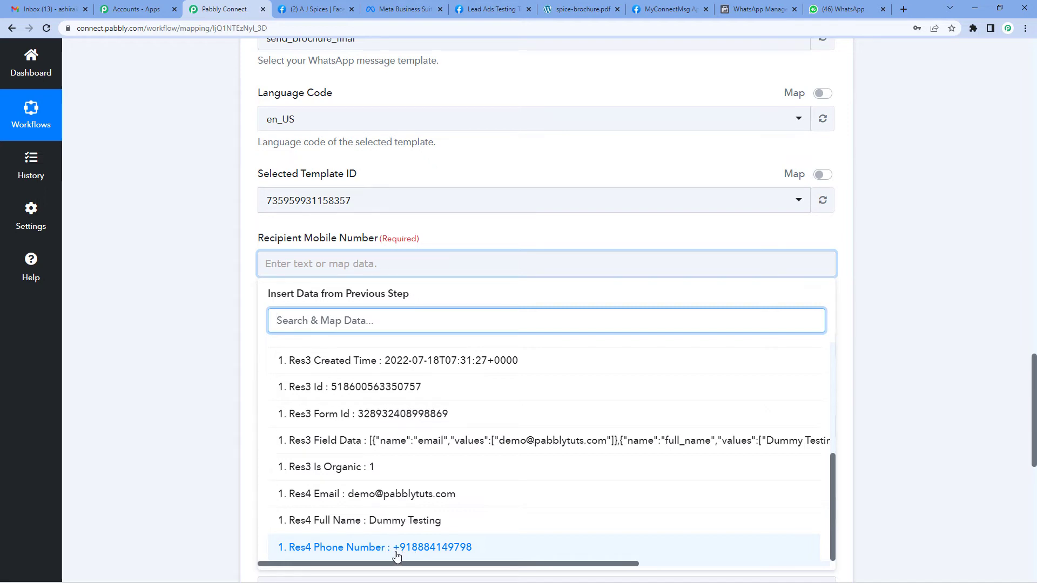
Insert a Text Formatter action step between the Facebook Lead Ads trigger and the WhatsApp Cloud API action
{"action": "scroll", "coordinate": [166, 405], "scroll_direction": "up", "scroll_amount": 10}
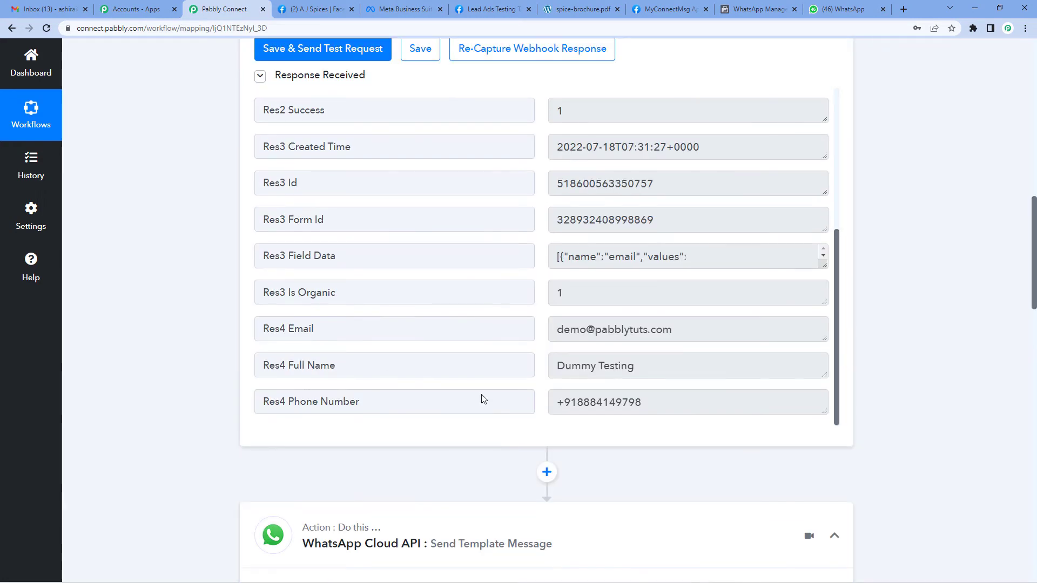
{"action": "scroll", "coordinate": [551, 442], "scroll_direction": "down", "scroll_amount": 2}
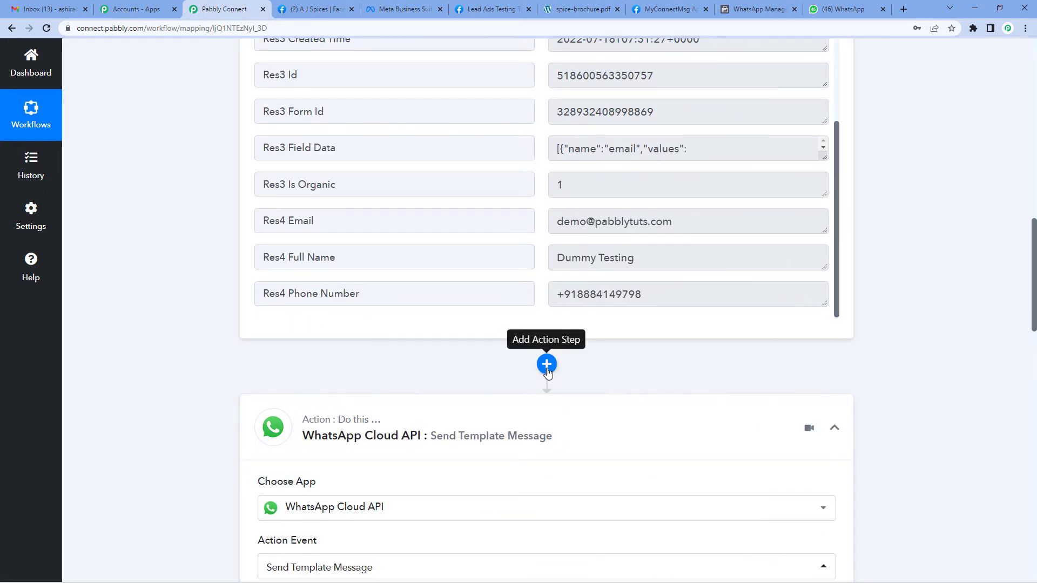
{"action": "left_click", "coordinate": [547, 367]}
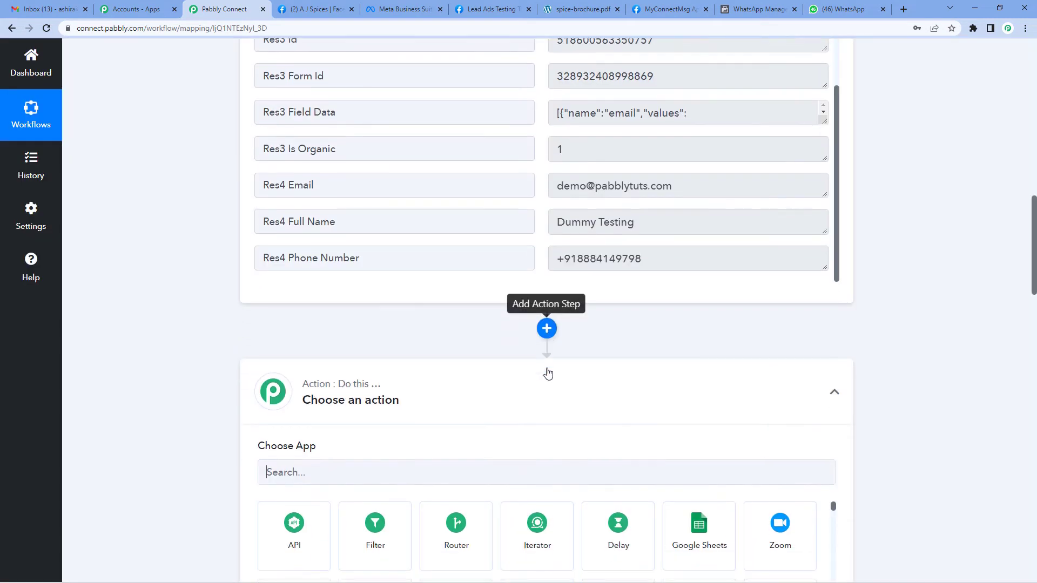
{"action": "scroll", "coordinate": [403, 400], "scroll_direction": "down", "scroll_amount": 2}
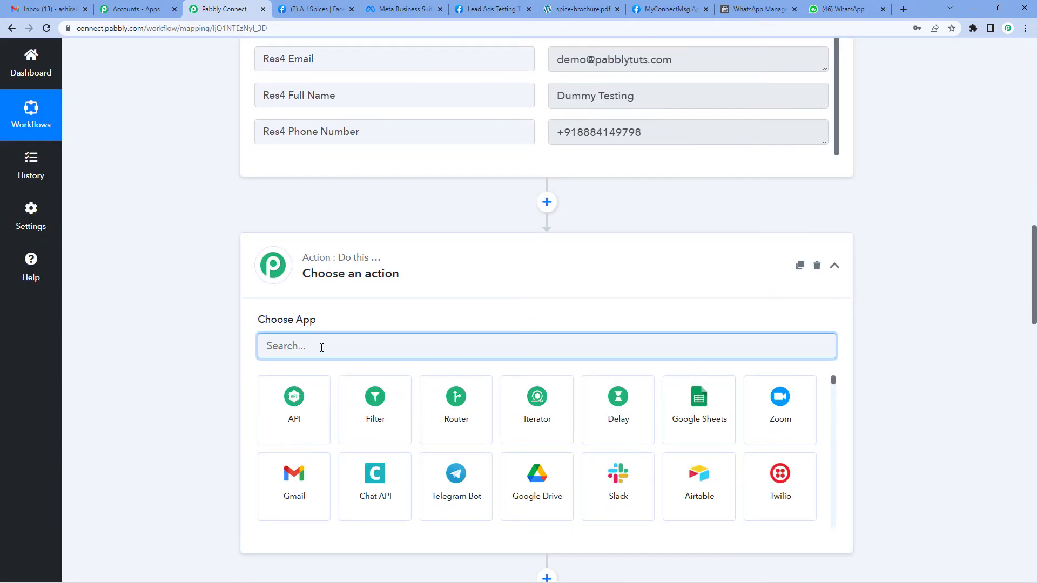
{"action": "type", "text": "text"}
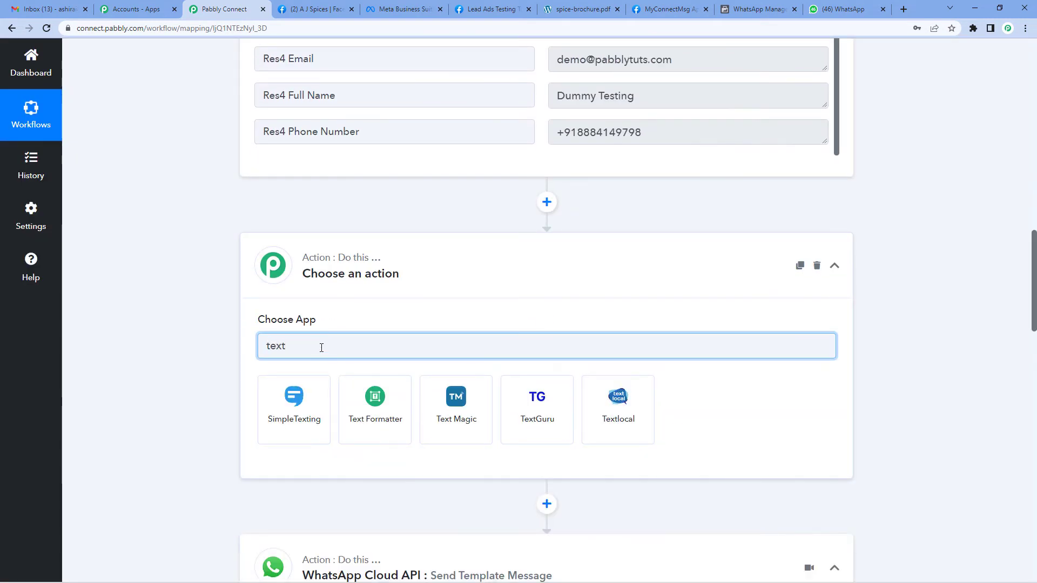
{"action": "left_click", "coordinate": [377, 395]}
Set the Text Formatter step's action event to Split Text and connect it
{"action": "scroll", "coordinate": [367, 391], "scroll_direction": "down", "scroll_amount": 1}
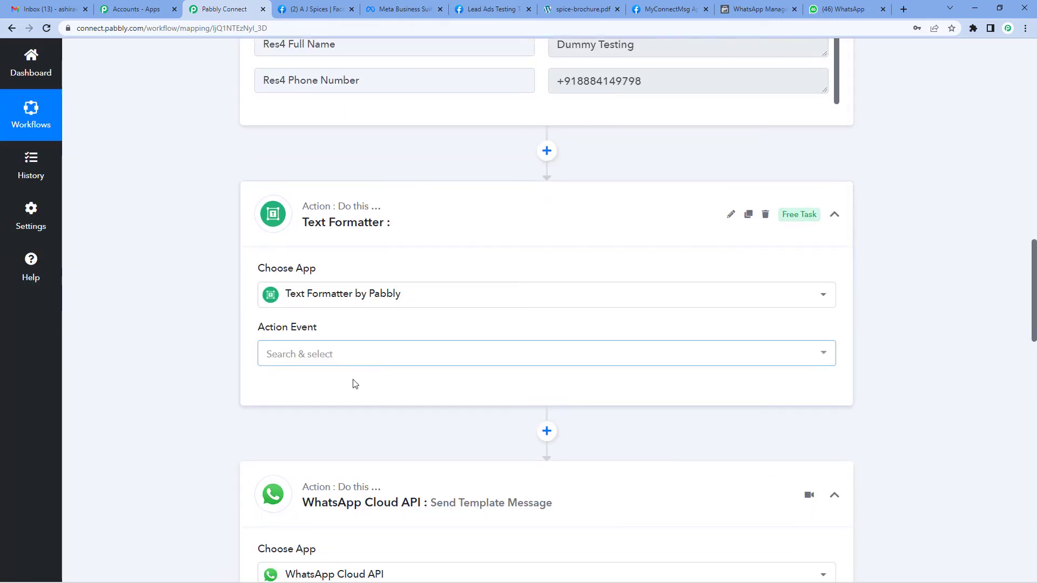
{"action": "left_click", "coordinate": [319, 350]}
{"action": "left_click", "coordinate": [319, 273]}
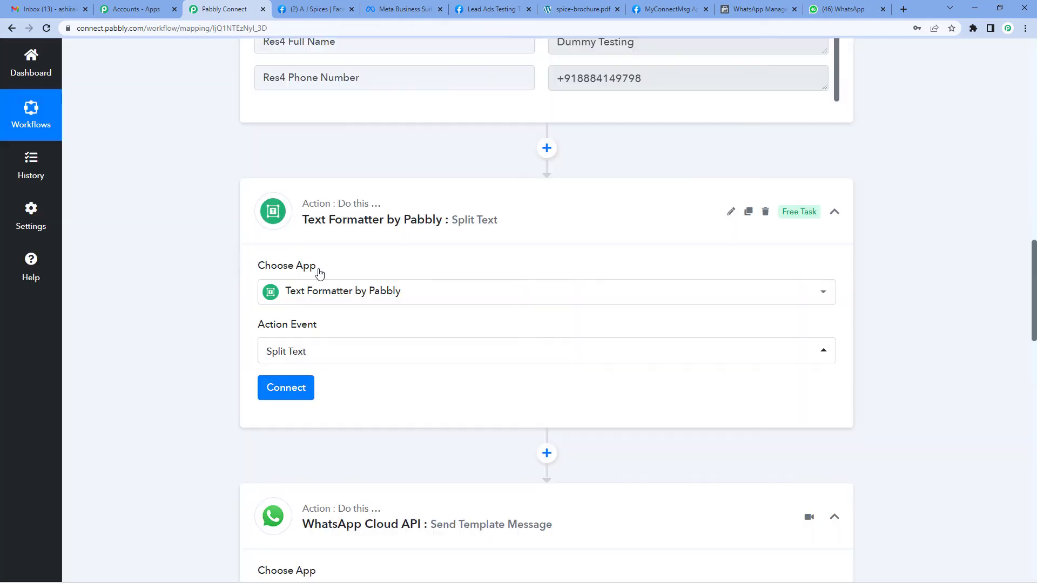
{"action": "left_click", "coordinate": [295, 397]}
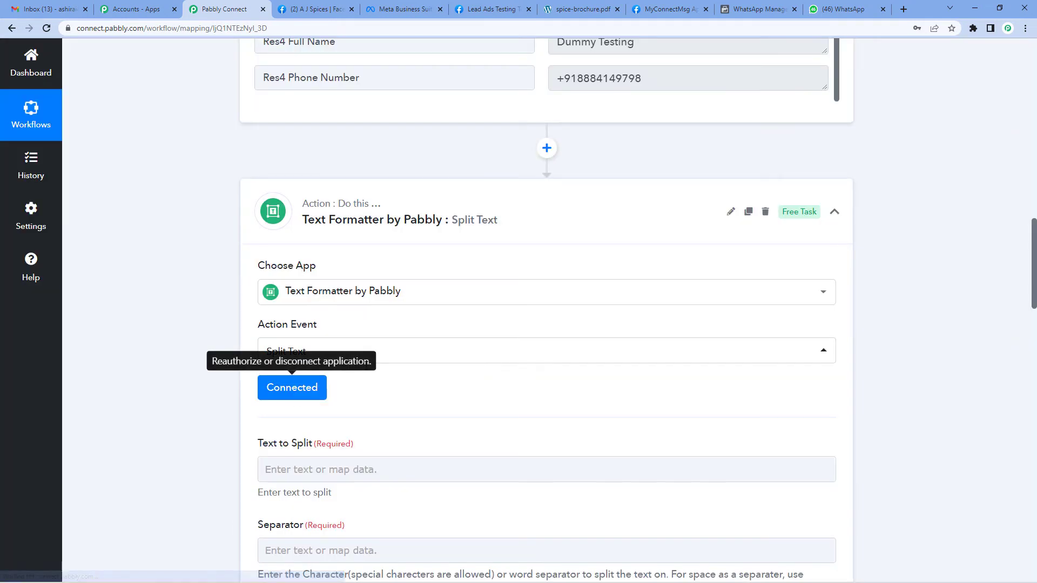
Map Res4 Phone Number from the Facebook Lead Ads trigger as the Text to Split value
{"action": "scroll", "coordinate": [294, 397], "scroll_direction": "down", "scroll_amount": 2}
{"action": "left_click", "coordinate": [319, 361]}
{"action": "scroll", "coordinate": [378, 405], "scroll_direction": "down", "scroll_amount": 1}
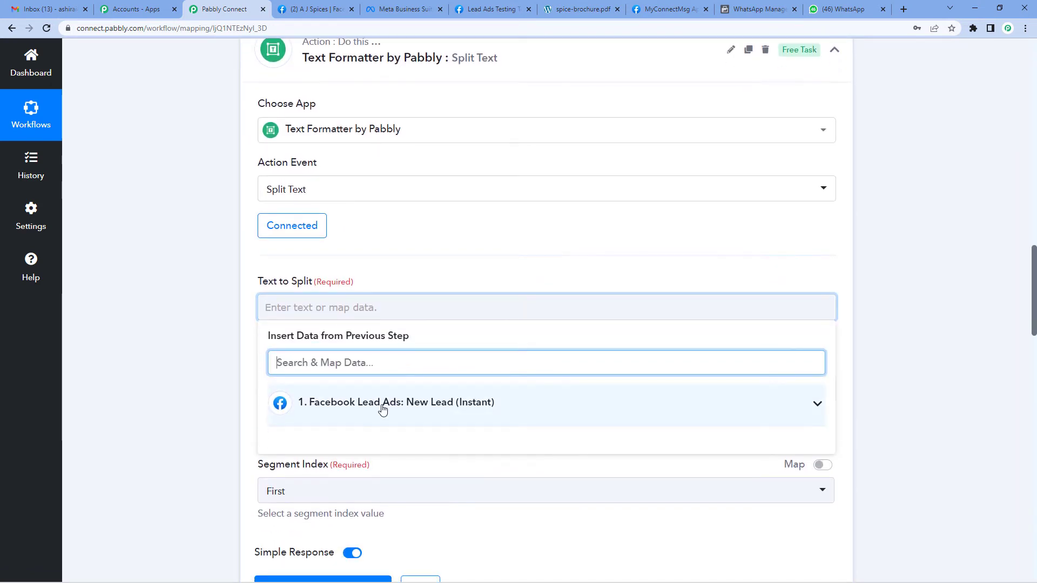
{"action": "left_click", "coordinate": [463, 403]}
{"action": "scroll", "coordinate": [459, 447], "scroll_direction": "down", "scroll_amount": 12}
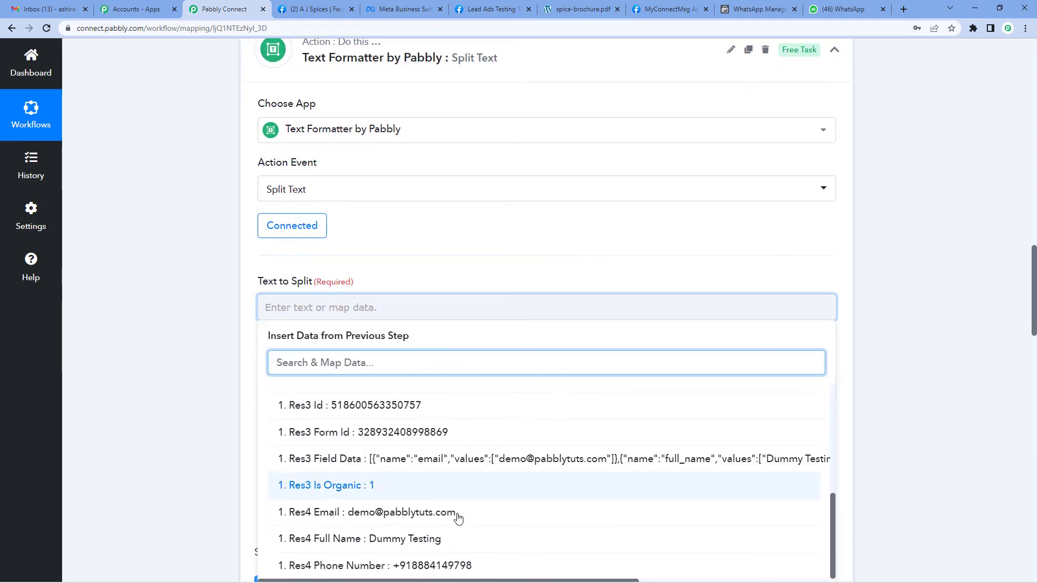
{"action": "left_click", "coordinate": [458, 566]}
{"action": "left_click", "coordinate": [213, 368]}
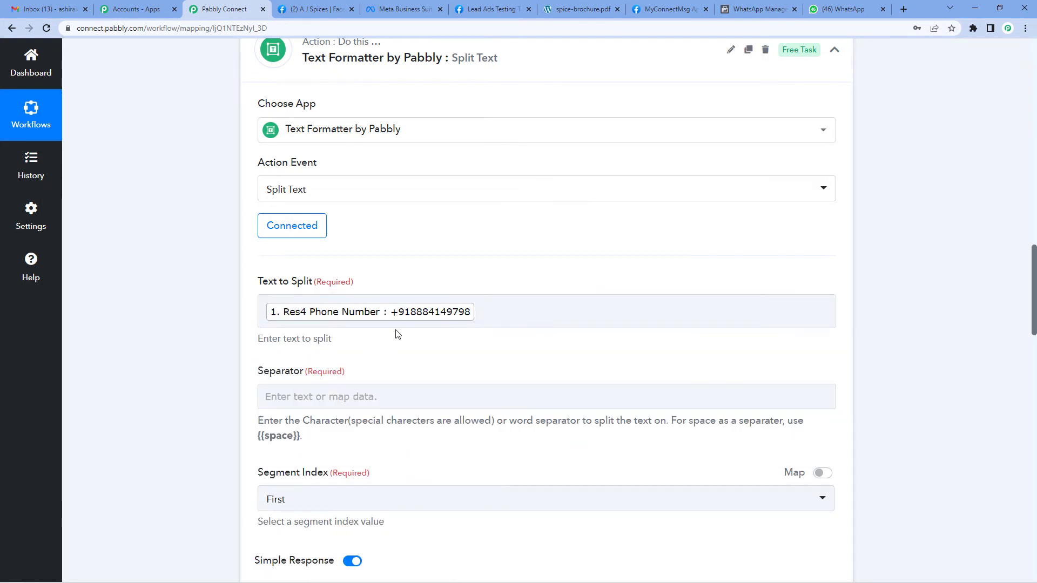
{"action": "left_click", "coordinate": [396, 316]}
Set the split separator to + and the segment index to Last
{"action": "left_click", "coordinate": [365, 396]}
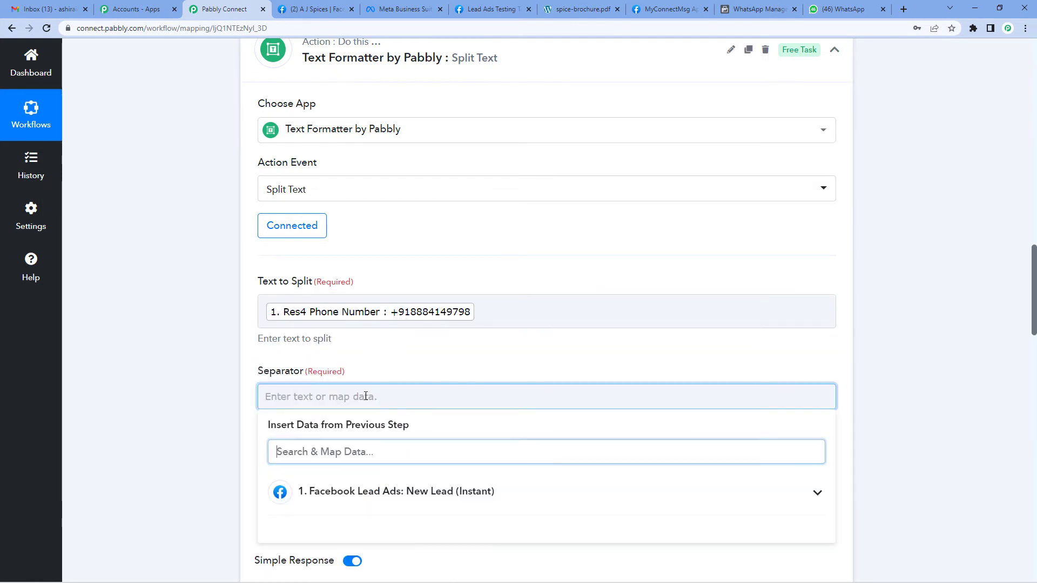
{"action": "type", "text": "+"}
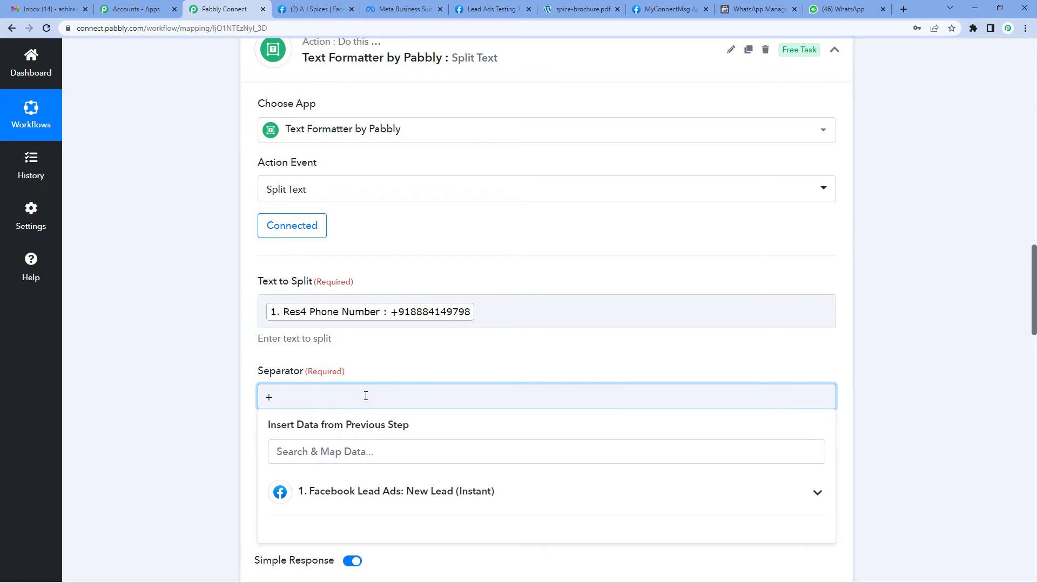
{"action": "left_click", "coordinate": [173, 403]}
{"action": "scroll", "coordinate": [202, 393], "scroll_direction": "down", "scroll_amount": 2}
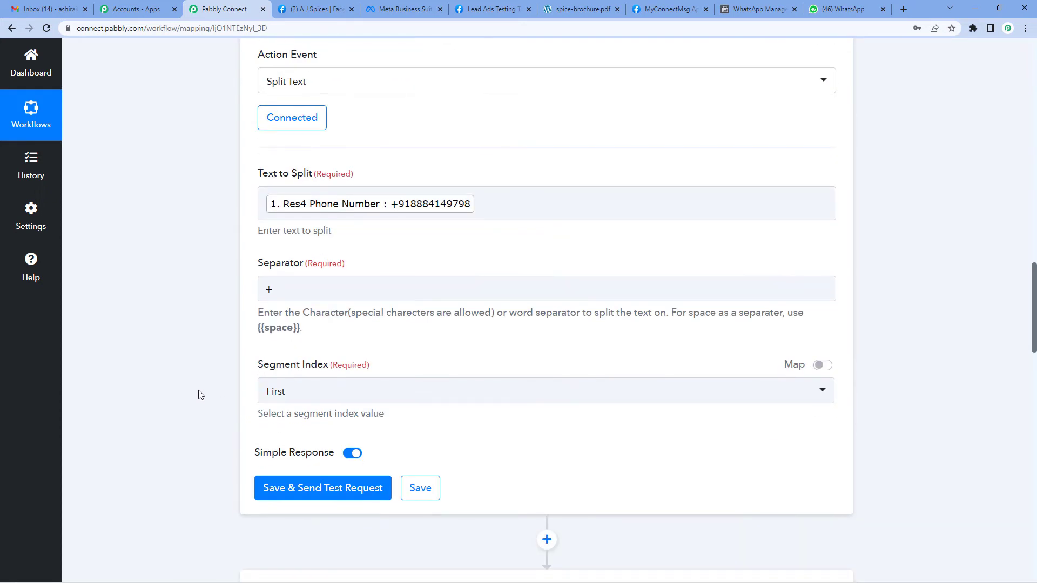
{"action": "left_click", "coordinate": [287, 392]}
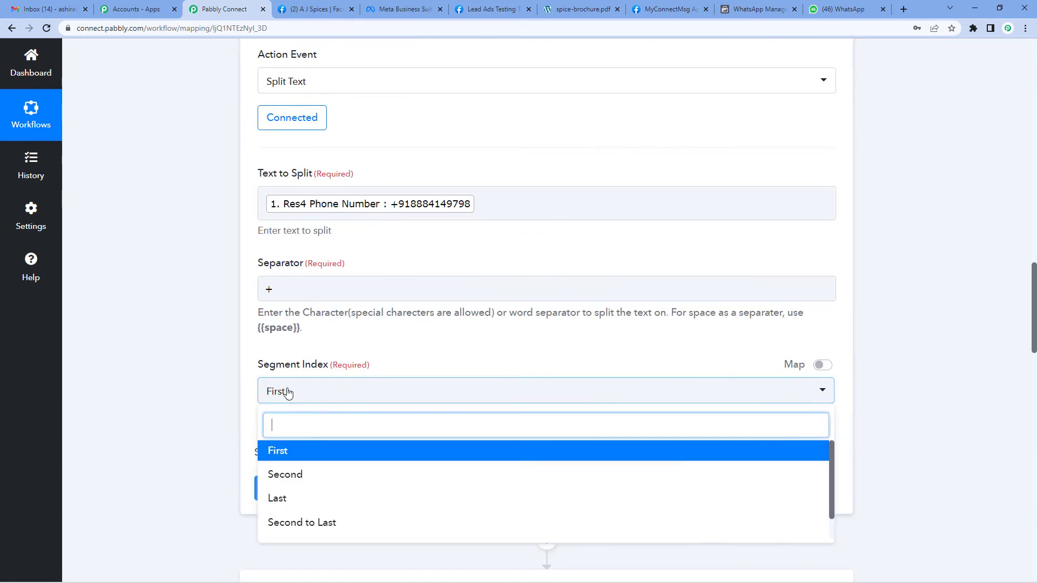
{"action": "left_click", "coordinate": [278, 496]}
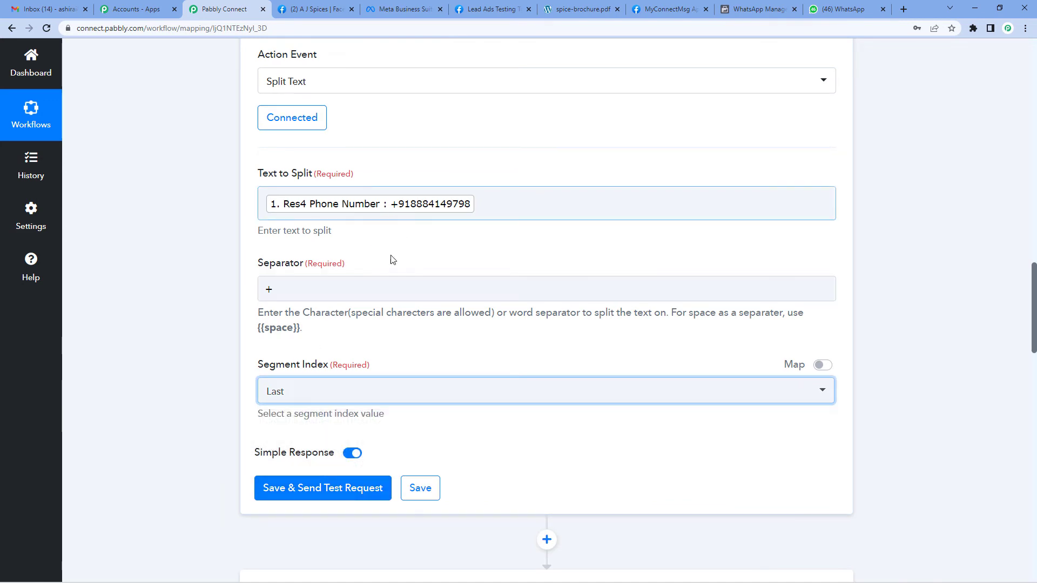
Save the Split Text step with a test request and check the Result value in its response
{"action": "scroll", "coordinate": [318, 394], "scroll_direction": "down", "scroll_amount": 1}
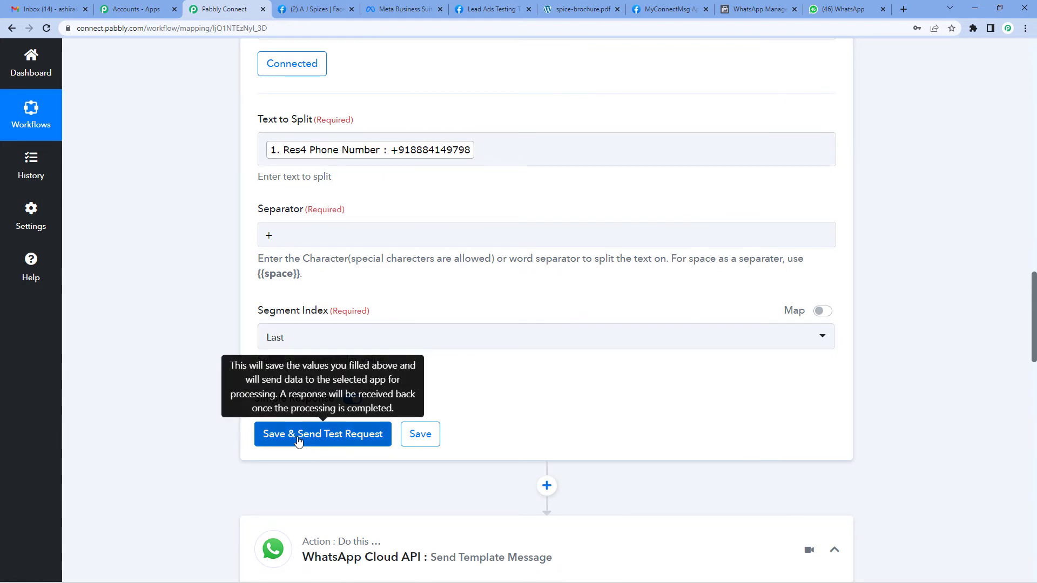
{"action": "left_click", "coordinate": [298, 441]}
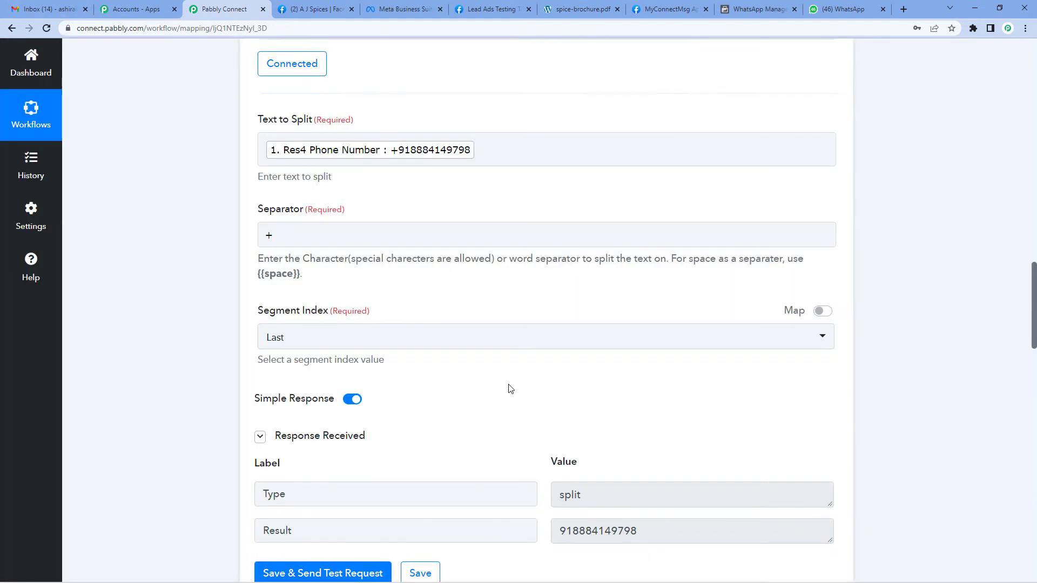
{"action": "scroll", "coordinate": [510, 389], "scroll_direction": "down", "scroll_amount": 2}
{"action": "left_click_drag", "start_coordinate": [560, 425], "coordinate": [666, 427]}
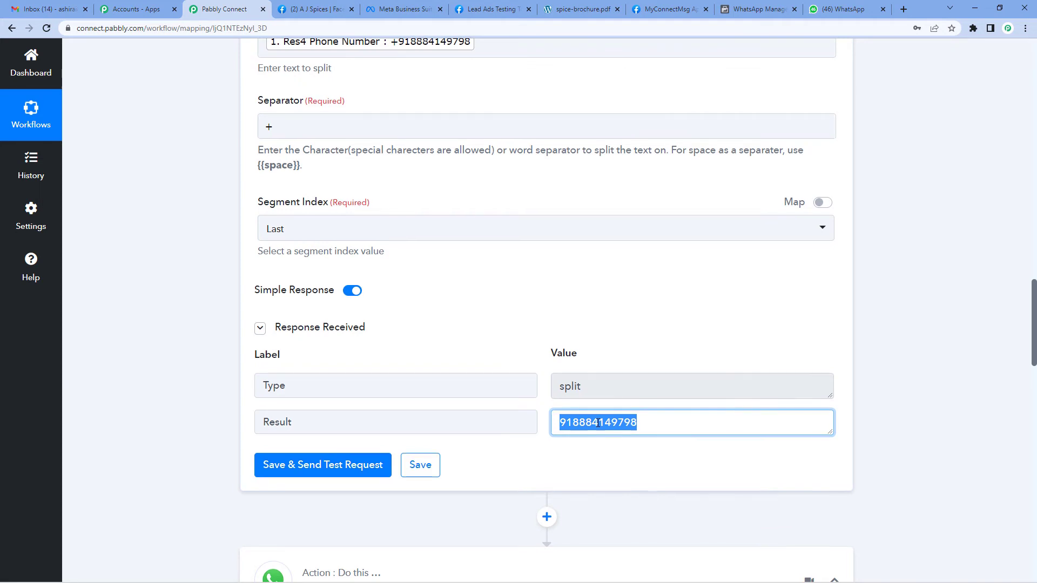
Save the WhatsApp Cloud API action again with its existing connection, WhatsApp Cloud API #53
{"action": "scroll", "coordinate": [597, 425], "scroll_direction": "down", "scroll_amount": 3}
{"action": "scroll", "coordinate": [577, 399], "scroll_direction": "down", "scroll_amount": 2}
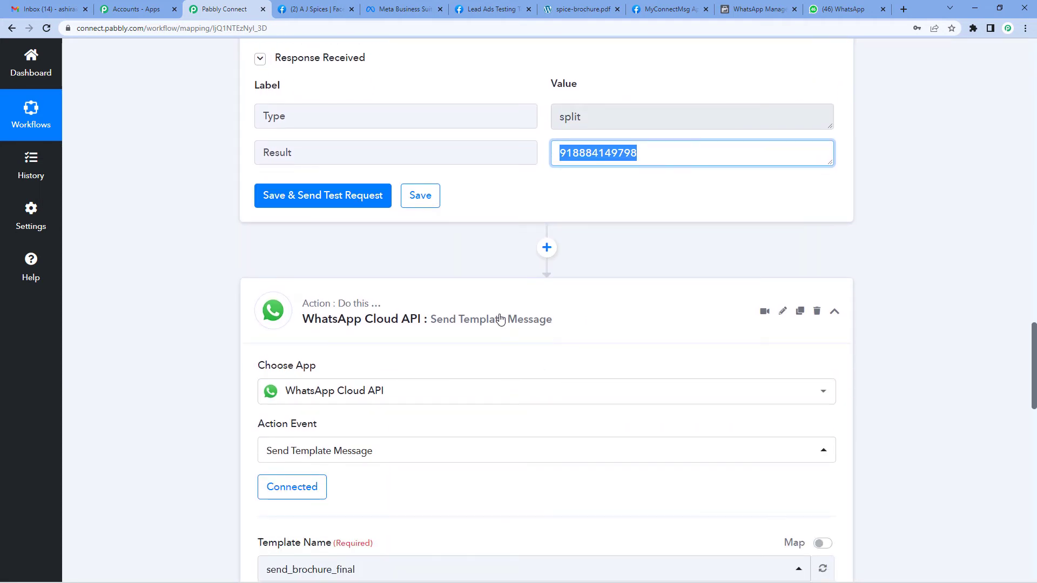
{"action": "scroll", "coordinate": [470, 326], "scroll_direction": "down", "scroll_amount": 2}
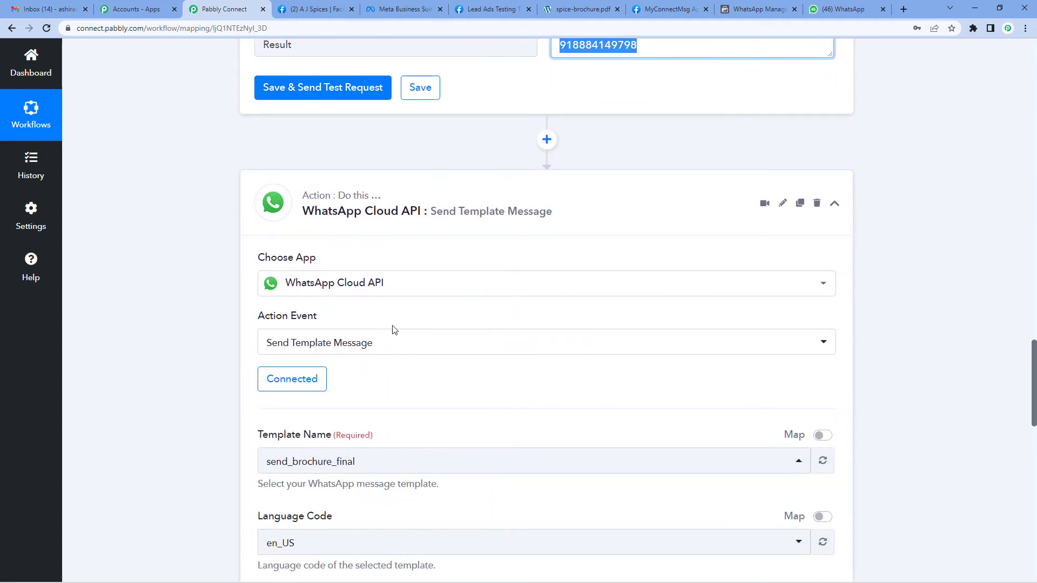
{"action": "scroll", "coordinate": [417, 380], "scroll_direction": "up", "scroll_amount": 2}
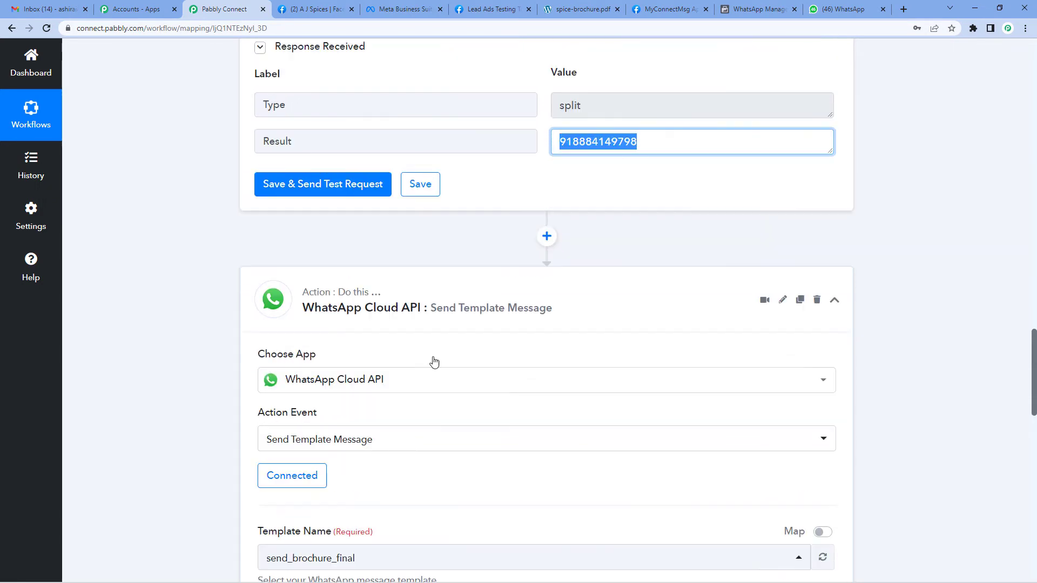
{"action": "scroll", "coordinate": [486, 324], "scroll_direction": "up", "scroll_amount": 4}
{"action": "scroll", "coordinate": [493, 336], "scroll_direction": "down", "scroll_amount": 6}
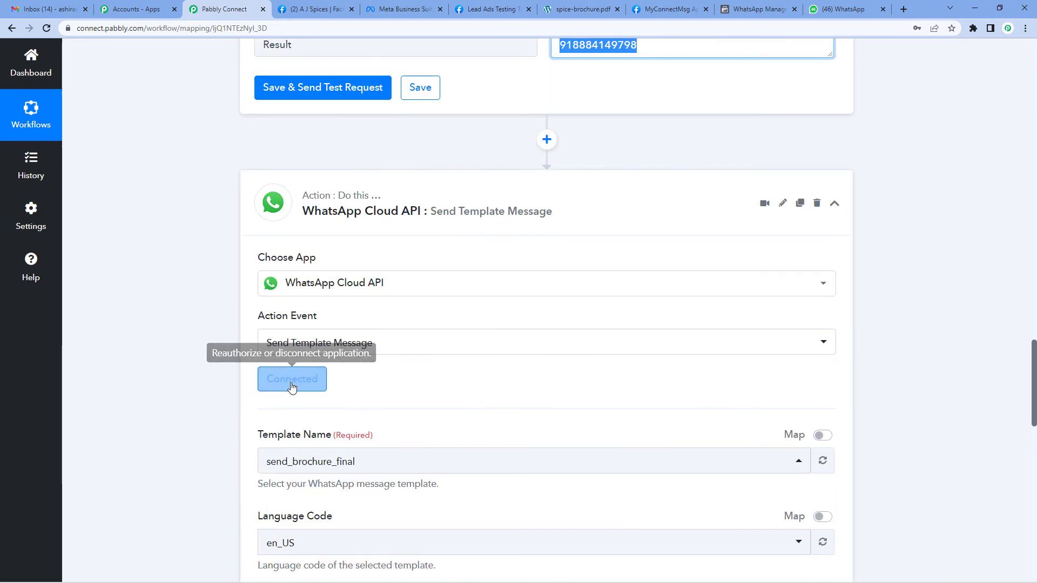
{"action": "left_click", "coordinate": [292, 380]}
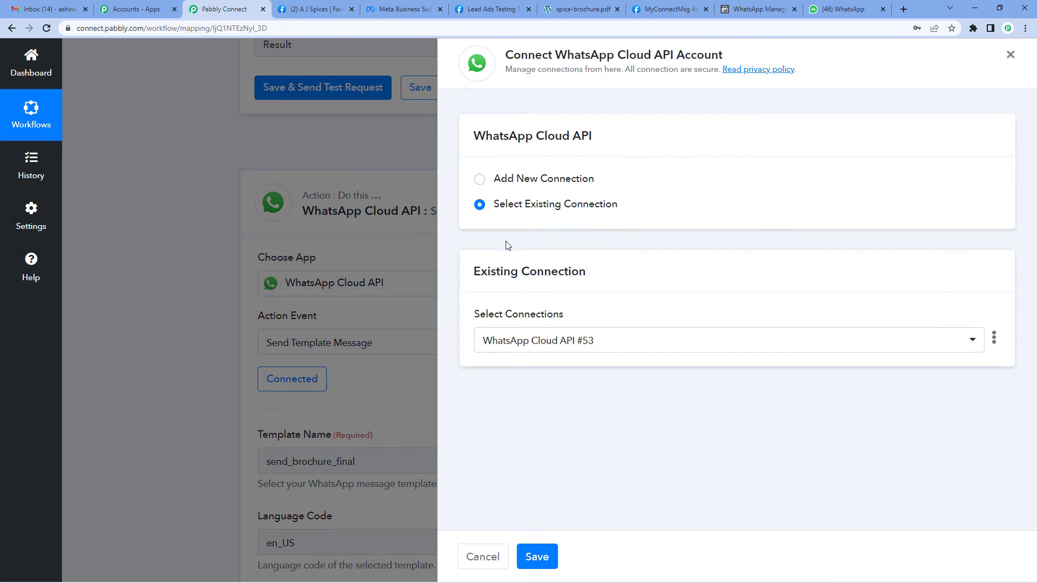
{"action": "left_click", "coordinate": [534, 556]}
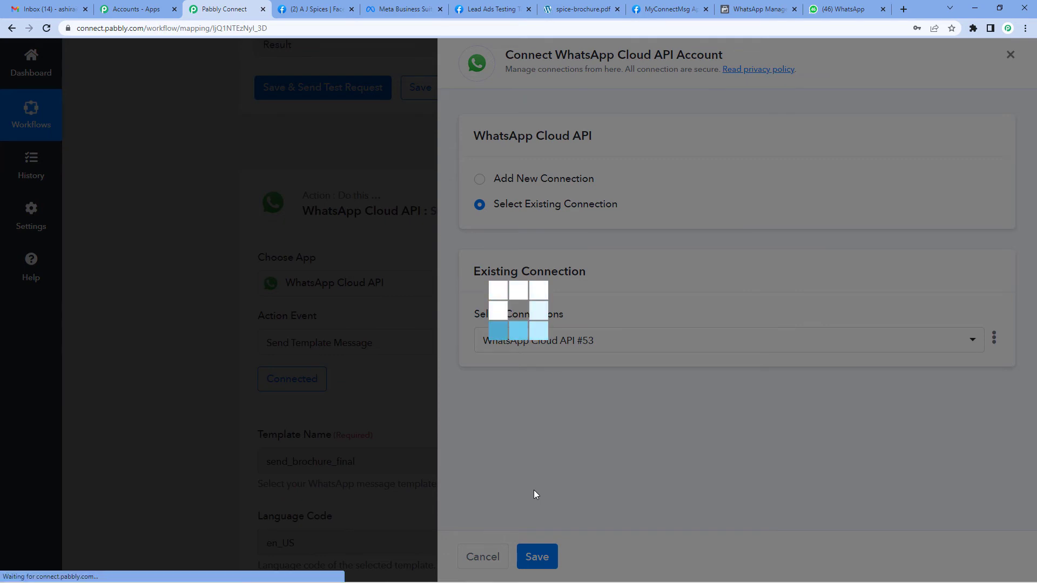
Map the Split Text step's Result into the WhatsApp action's Recipient Mobile Number field
{"action": "scroll", "coordinate": [517, 447], "scroll_direction": "down", "scroll_amount": 7}
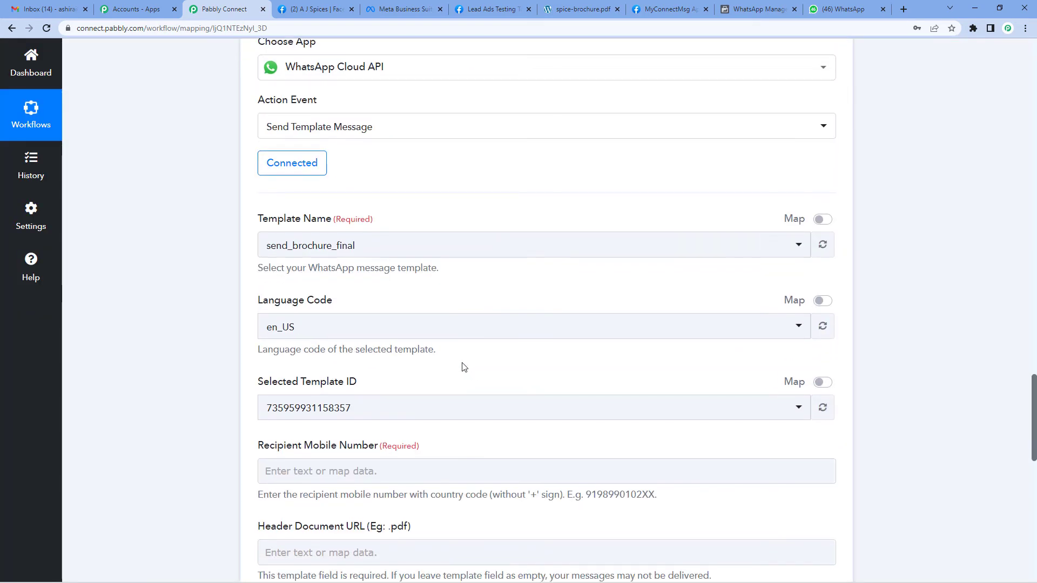
{"action": "left_click", "coordinate": [303, 309]}
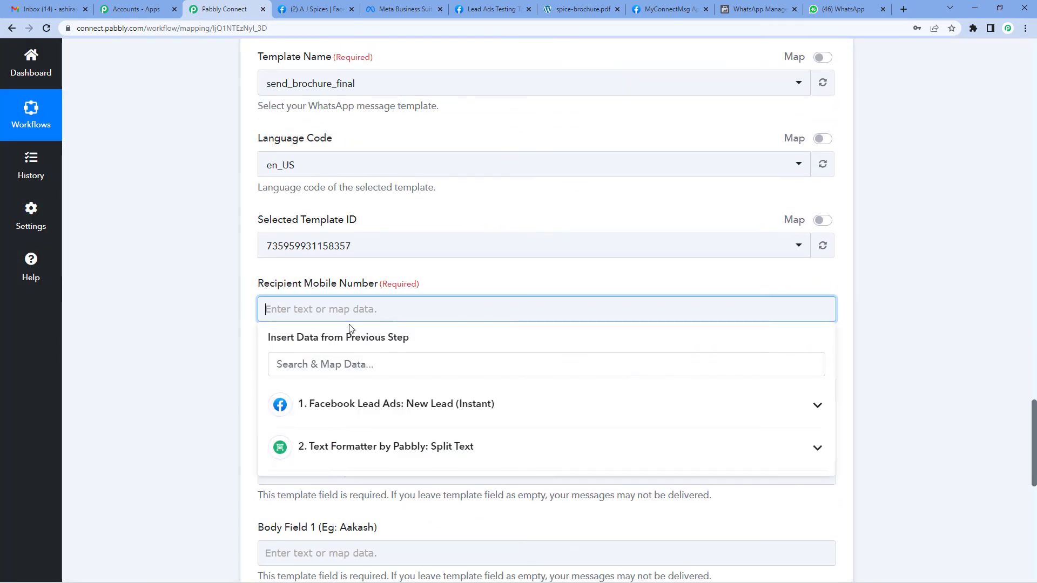
{"action": "left_click", "coordinate": [362, 447]}
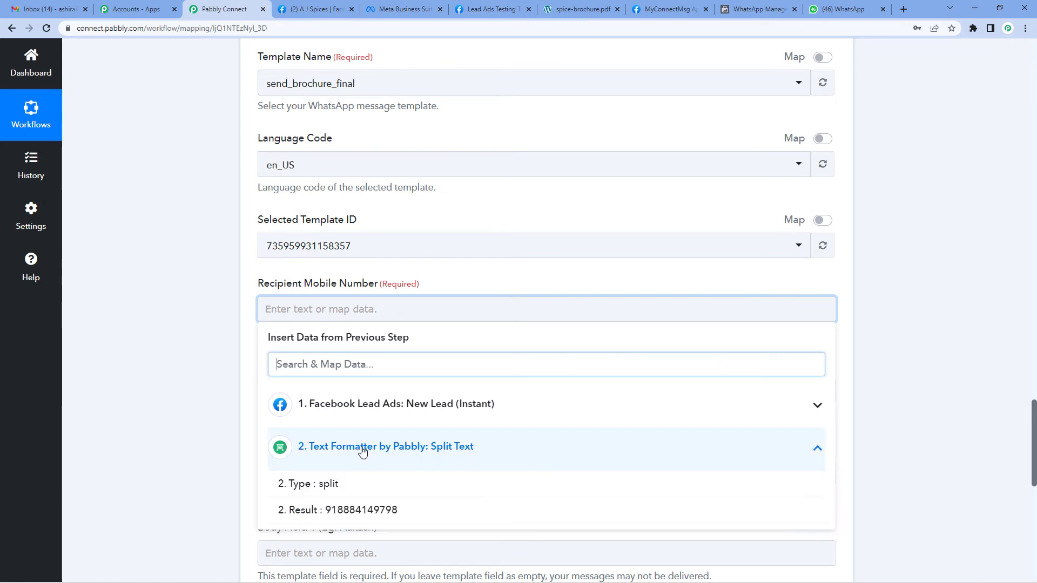
{"action": "left_click", "coordinate": [364, 510]}
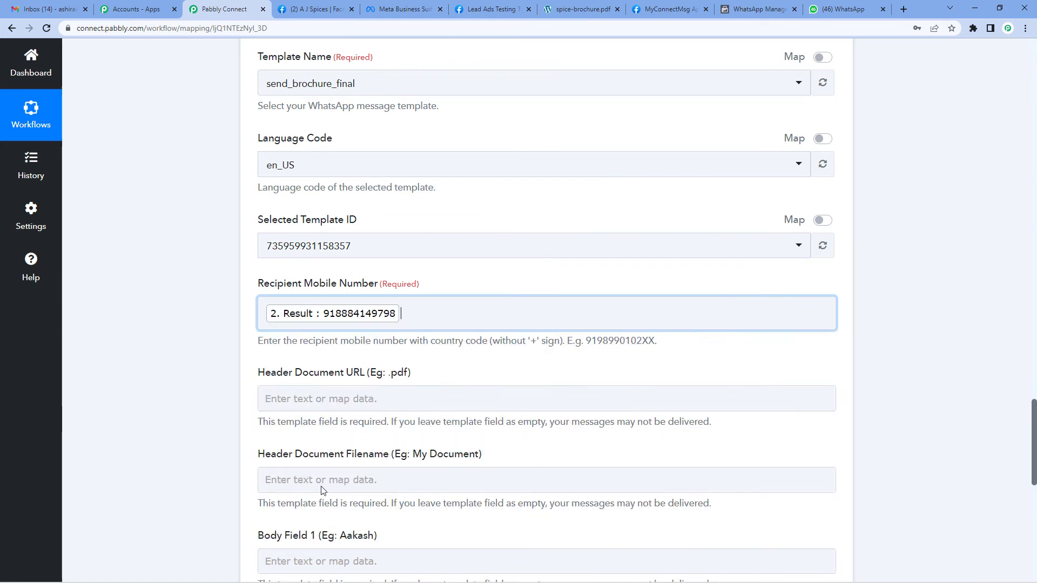
{"action": "left_click", "coordinate": [211, 378]}
{"action": "scroll", "coordinate": [558, 301], "scroll_direction": "down", "scroll_amount": 1}
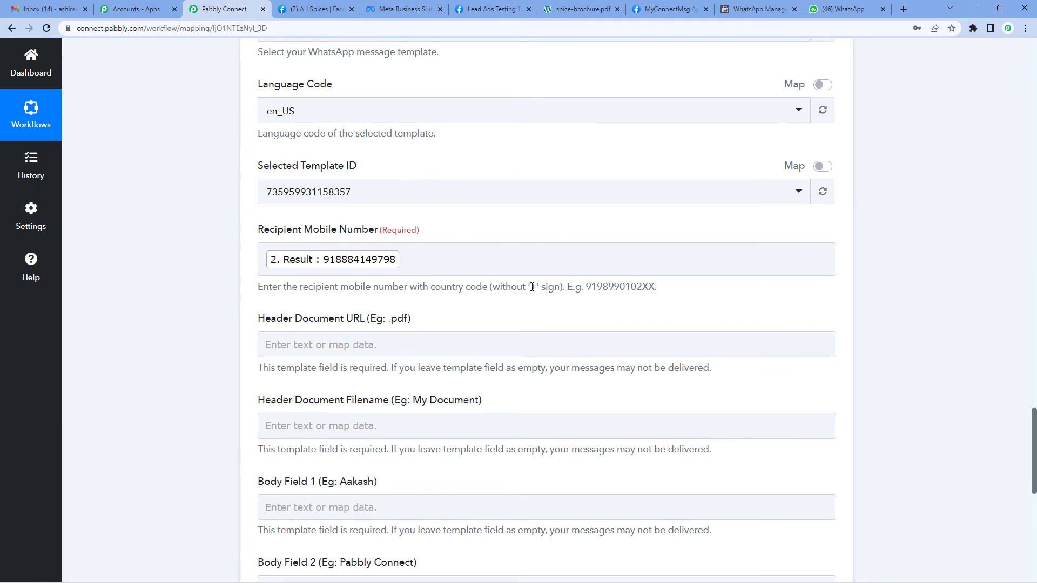
{"action": "scroll", "coordinate": [498, 313], "scroll_direction": "down", "scroll_amount": 1}
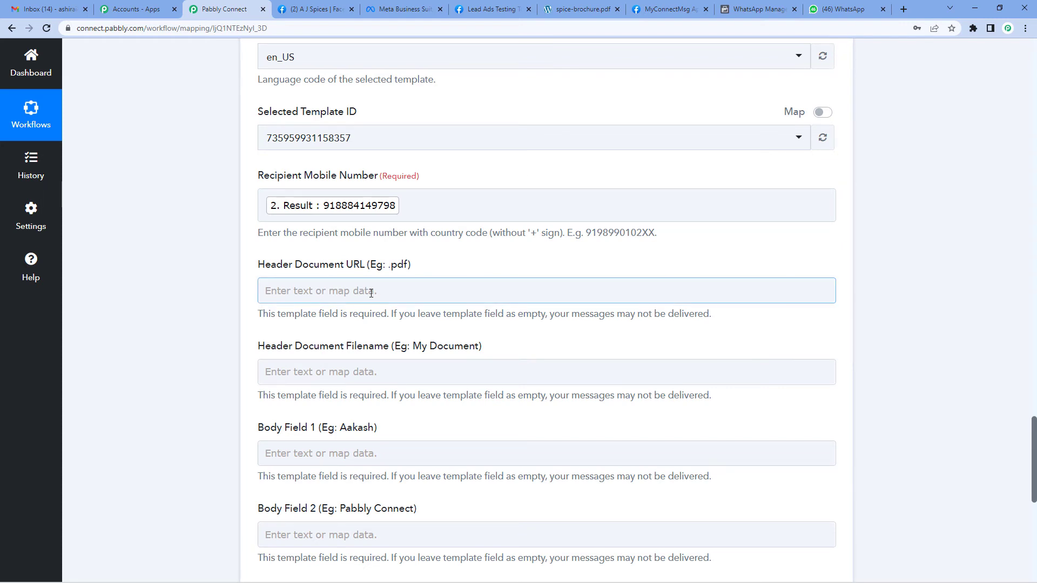
{"action": "left_click", "coordinate": [578, 7]}
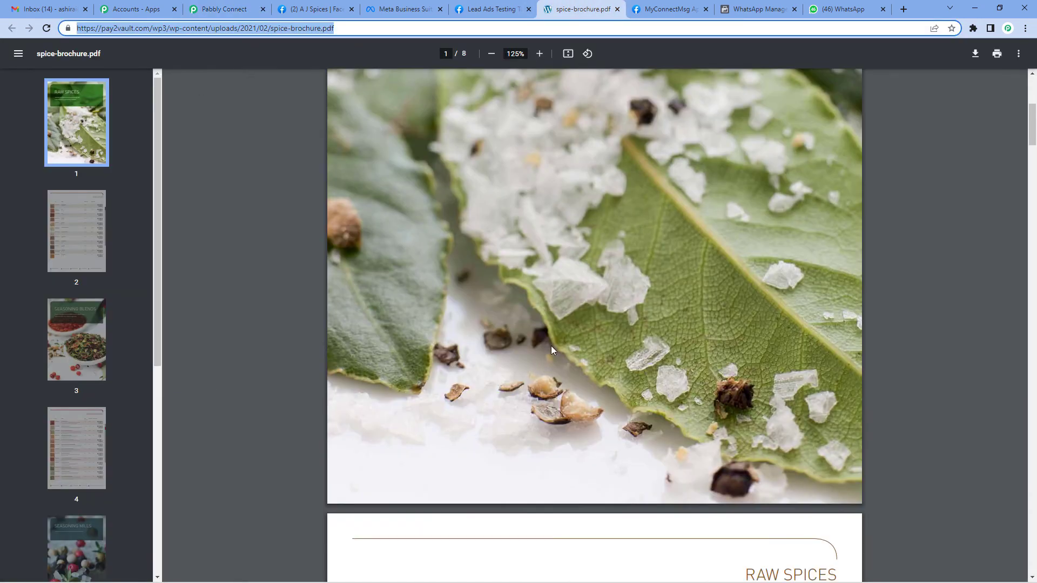
{"action": "left_click", "coordinate": [238, 8]}
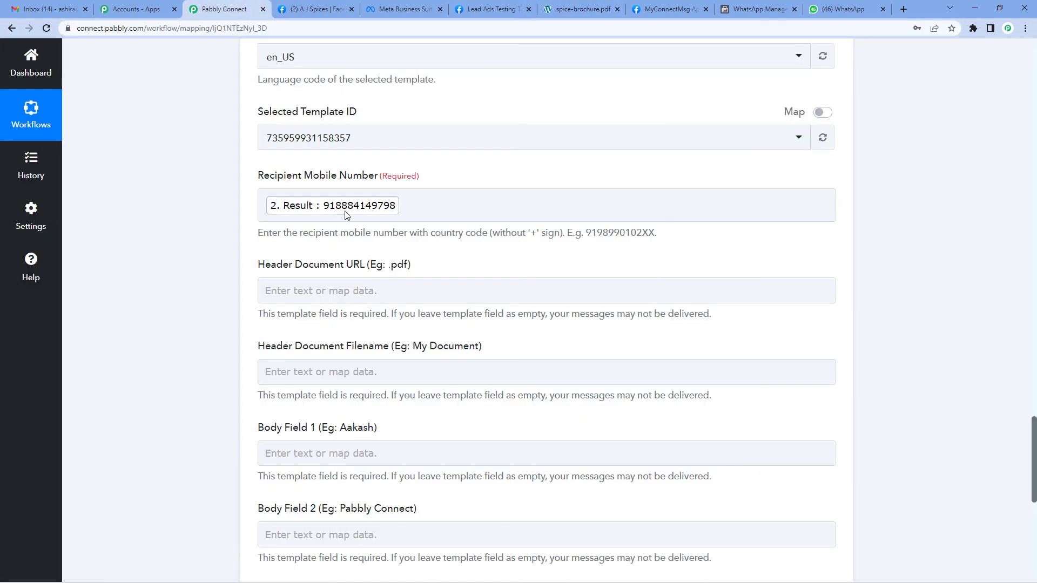
{"action": "left_click", "coordinate": [316, 292]}
{"action": "type", "text": "https://pay2vault.com/wp3/wp-content/uploads/2021/02/spice-brochure.pdf"}
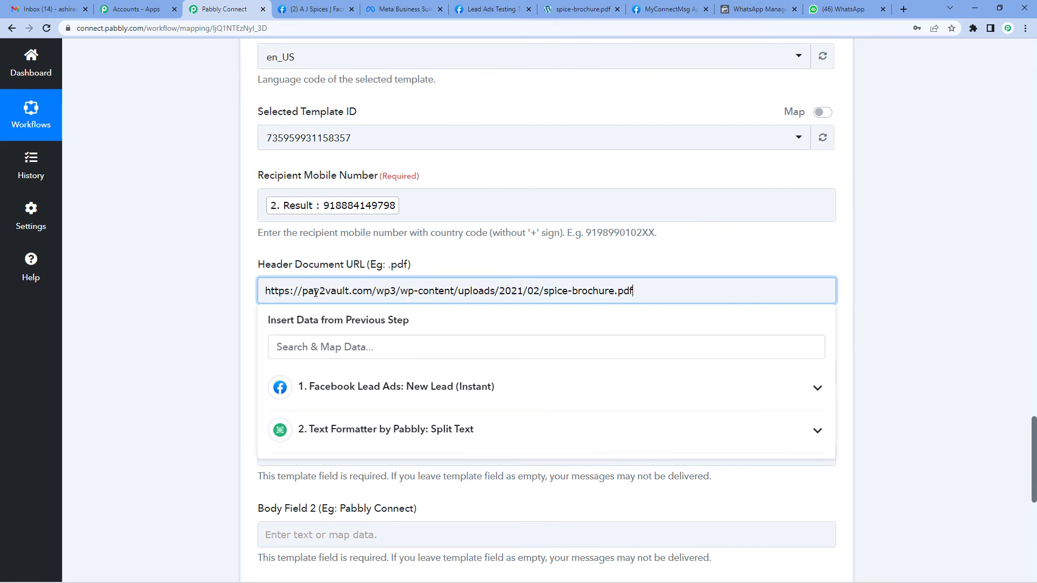
{"action": "left_click", "coordinate": [181, 306]}
Set the Header Document Filename to Brouchre
{"action": "scroll", "coordinate": [181, 306], "scroll_direction": "down", "scroll_amount": 2}
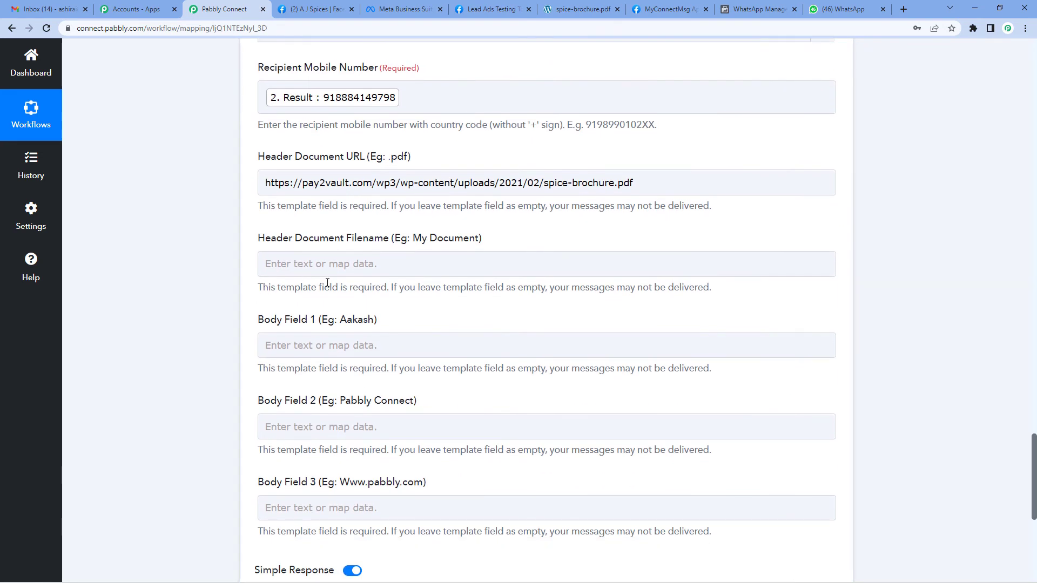
{"action": "left_click", "coordinate": [339, 265]}
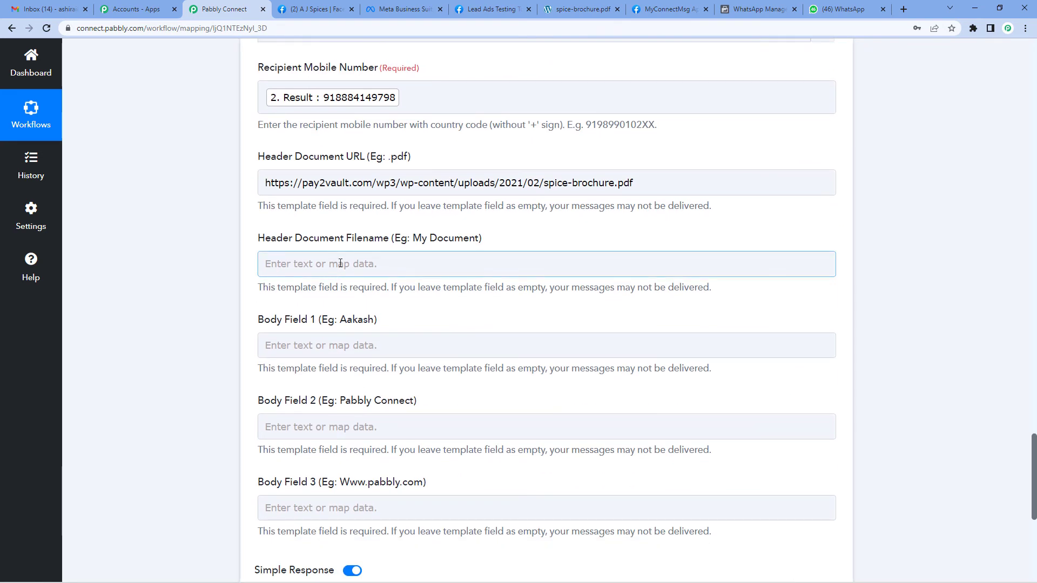
{"action": "left_click", "coordinate": [340, 263]}
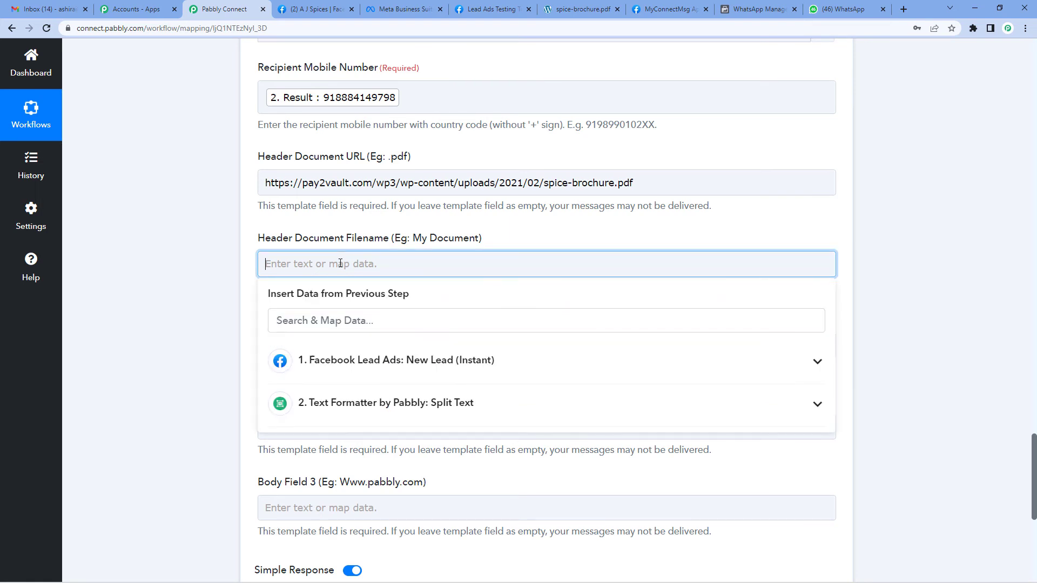
{"action": "type", "text": "Brouchre"}
{"action": "left_click", "coordinate": [190, 324]}
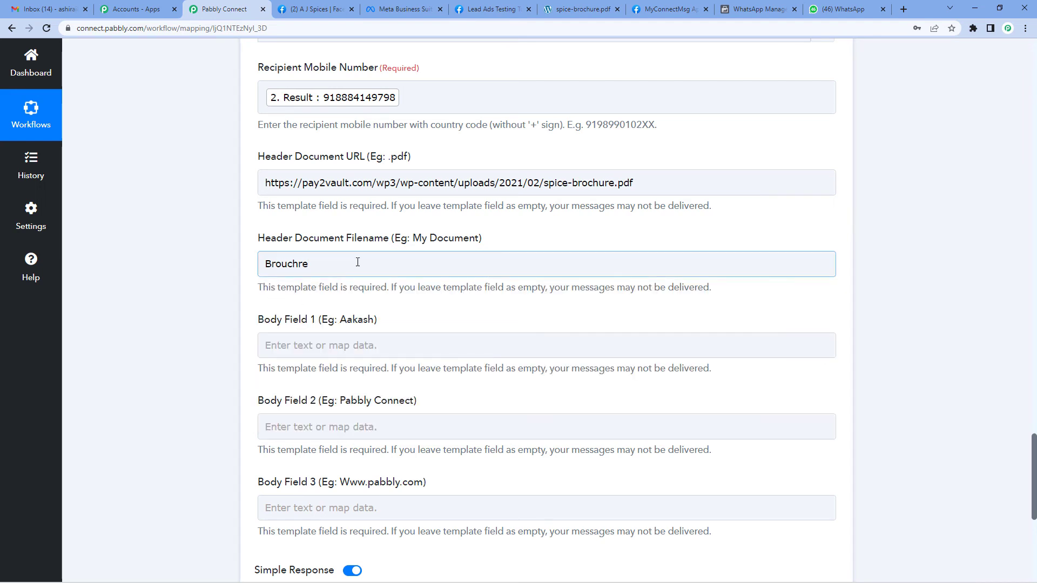
Check placeholder {{1}} in the send_brochure_final template and map the Facebook lead's Res4 Full Name into Body Field 1
{"action": "scroll", "coordinate": [358, 263], "scroll_direction": "down", "scroll_amount": 1}
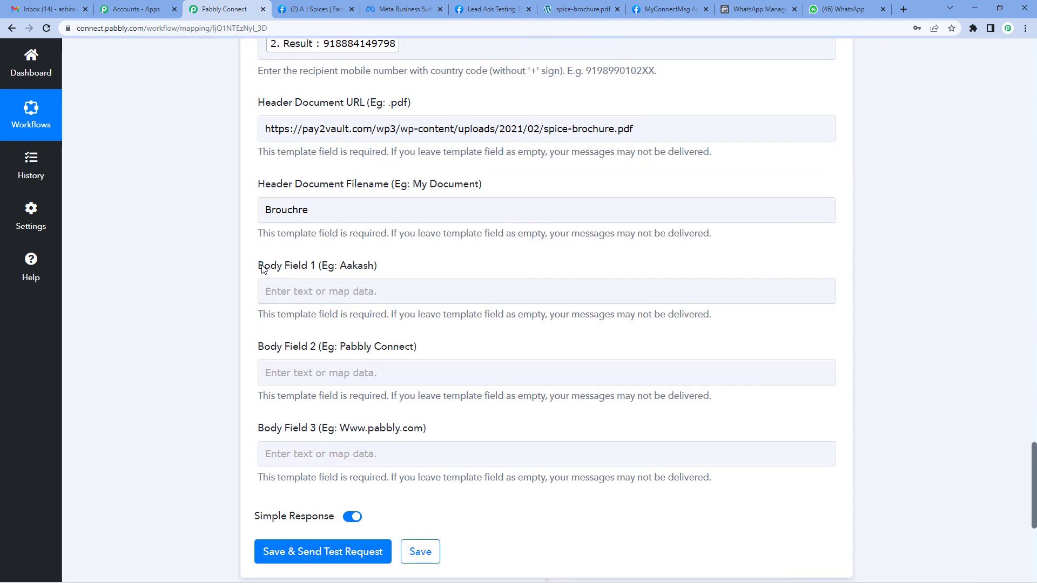
{"action": "left_click_drag", "start_coordinate": [261, 267], "coordinate": [371, 269]}
{"action": "left_click", "coordinate": [334, 268]}
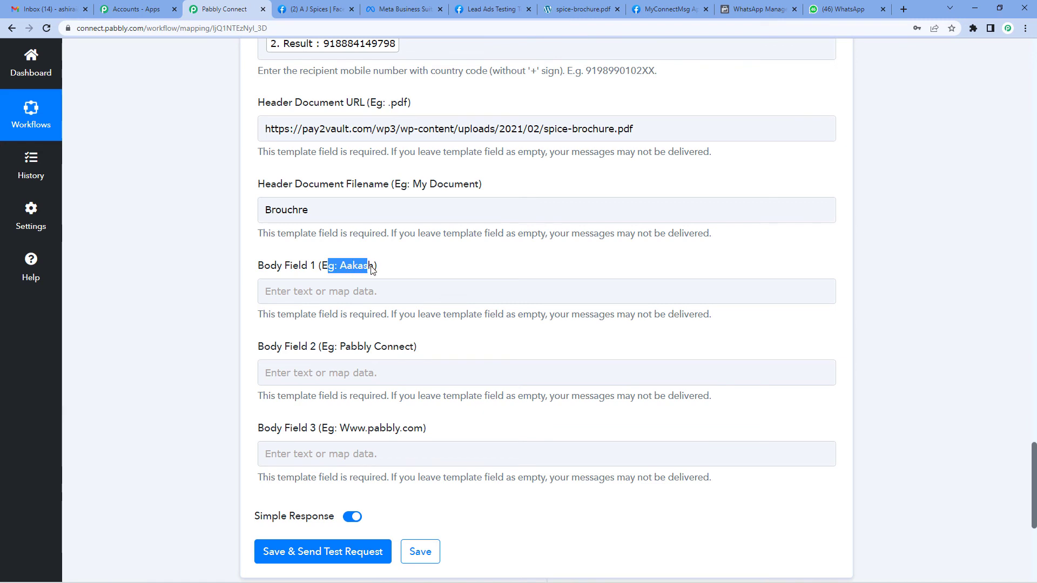
{"action": "left_click", "coordinate": [748, 9]}
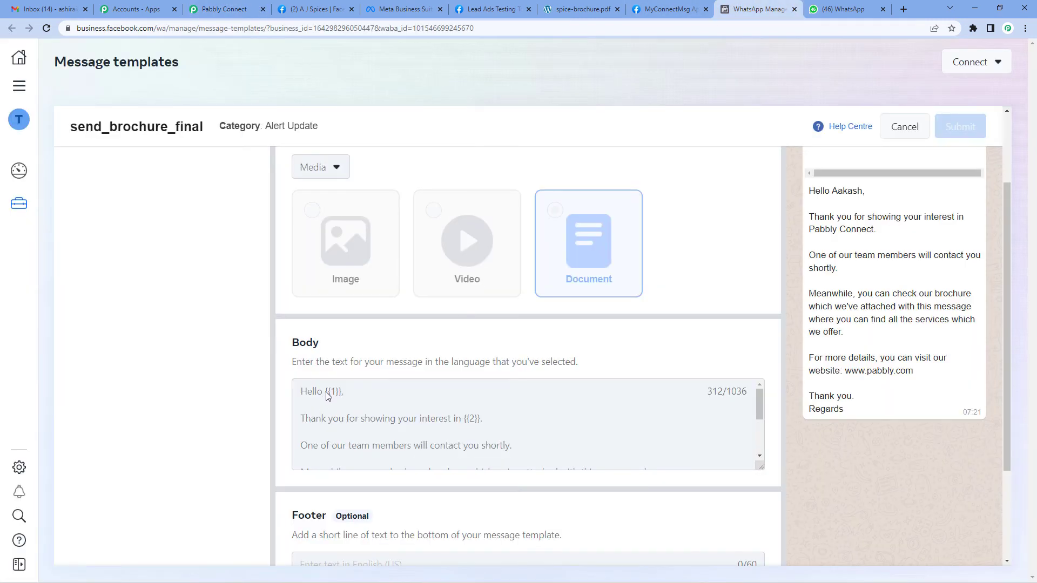
{"action": "left_click_drag", "start_coordinate": [325, 392], "coordinate": [351, 395]}
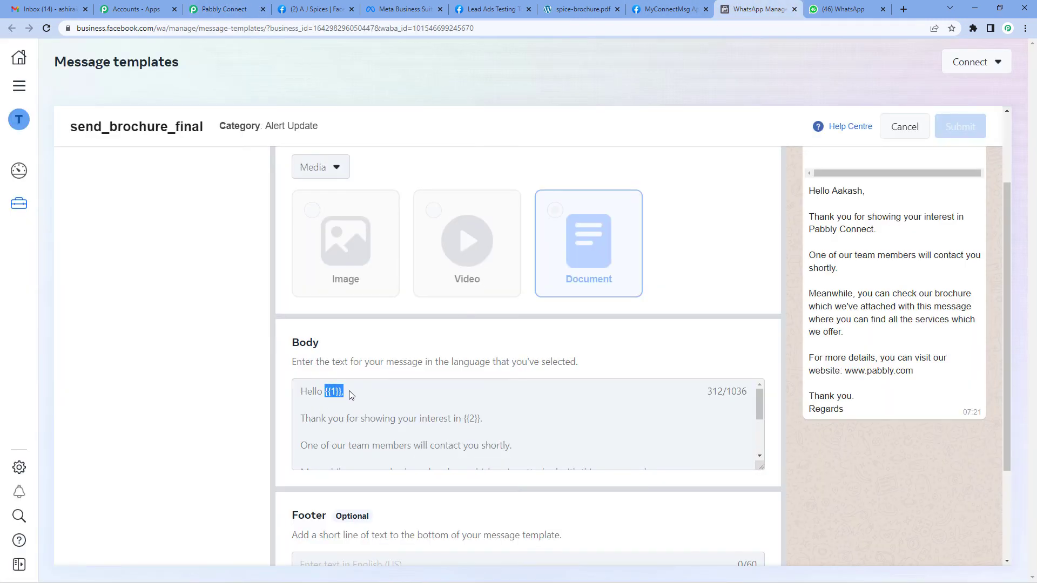
{"action": "left_click", "coordinate": [221, 9]}
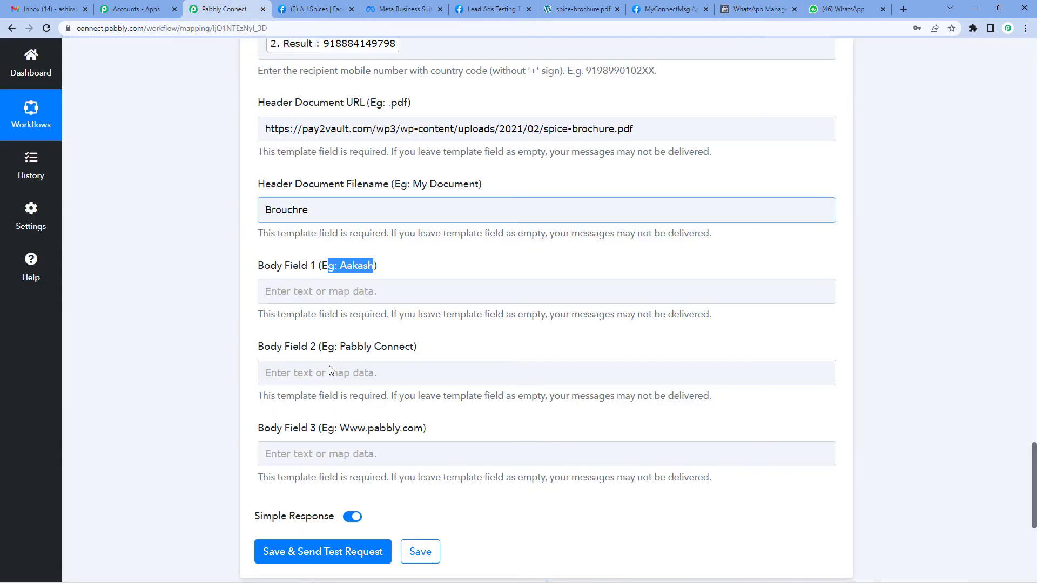
{"action": "left_click", "coordinate": [313, 292]}
{"action": "left_click", "coordinate": [484, 382]}
{"action": "scroll", "coordinate": [484, 380], "scroll_direction": "down", "scroll_amount": 6}
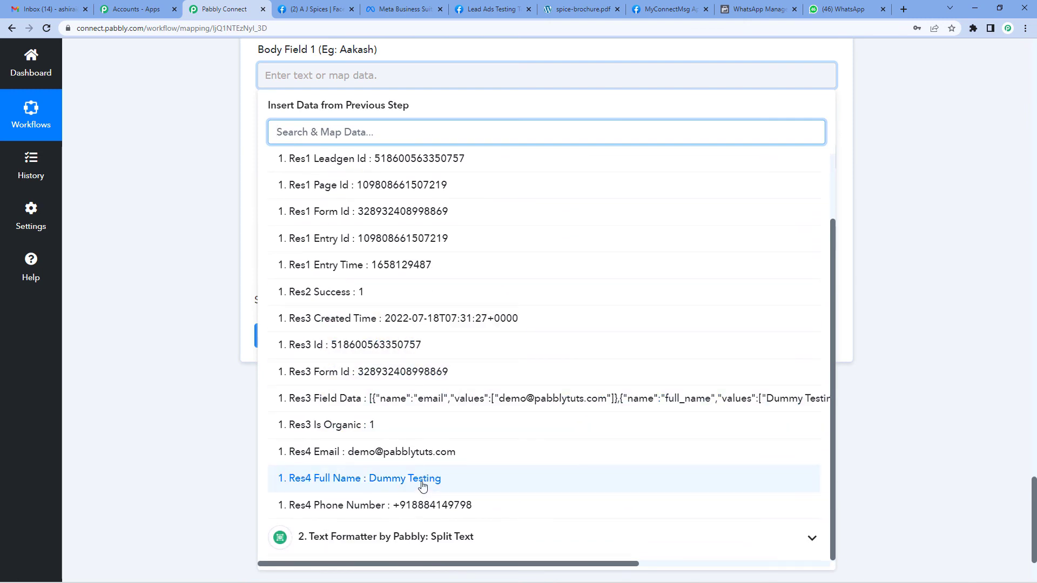
{"action": "left_click", "coordinate": [423, 480]}
Check placeholder {{2}} in the send_brochure_final template and fill Body Field 2 with A J Spices
{"action": "scroll", "coordinate": [178, 221], "scroll_direction": "up", "scroll_amount": 2}
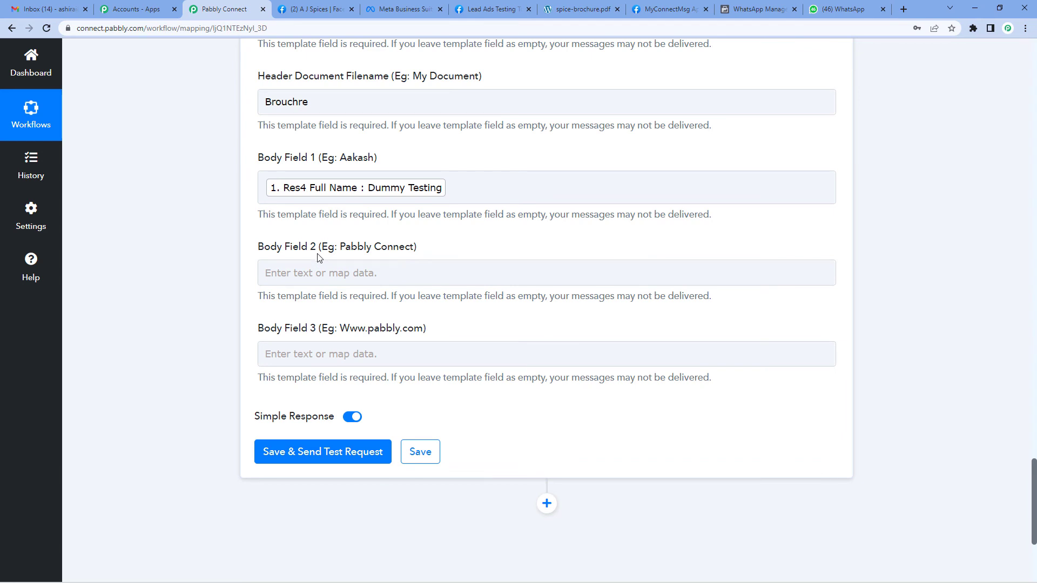
{"action": "left_click_drag", "start_coordinate": [342, 250], "coordinate": [406, 253]}
{"action": "left_click", "coordinate": [432, 254]}
{"action": "left_click", "coordinate": [755, 10]}
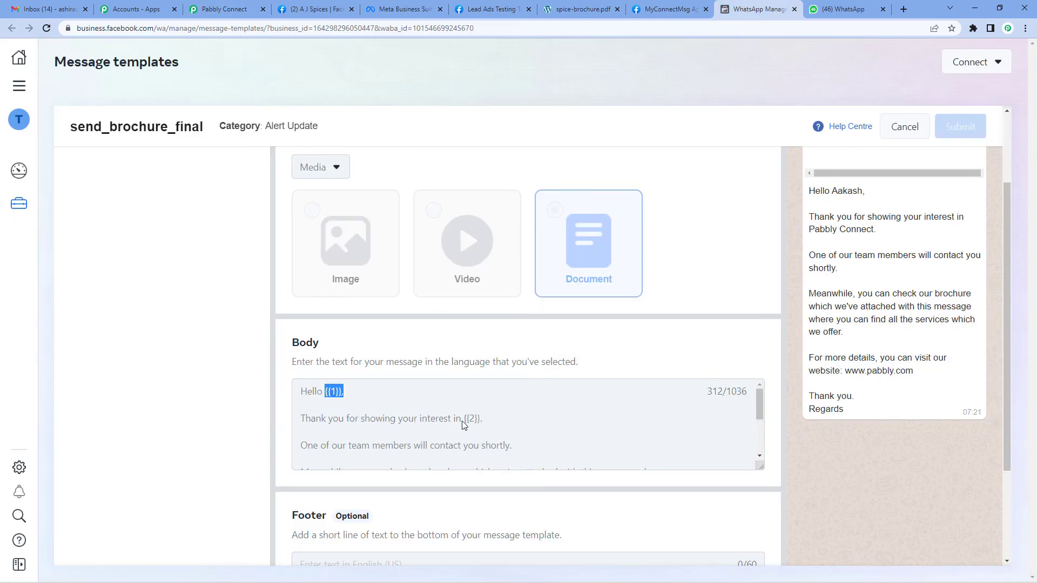
{"action": "scroll", "coordinate": [463, 425], "scroll_direction": "down", "scroll_amount": 1}
{"action": "left_click_drag", "start_coordinate": [462, 424], "coordinate": [487, 422]}
{"action": "scroll", "coordinate": [467, 426], "scroll_direction": "up", "scroll_amount": 2}
{"action": "left_click", "coordinate": [226, 9]}
{"action": "left_click", "coordinate": [303, 273]}
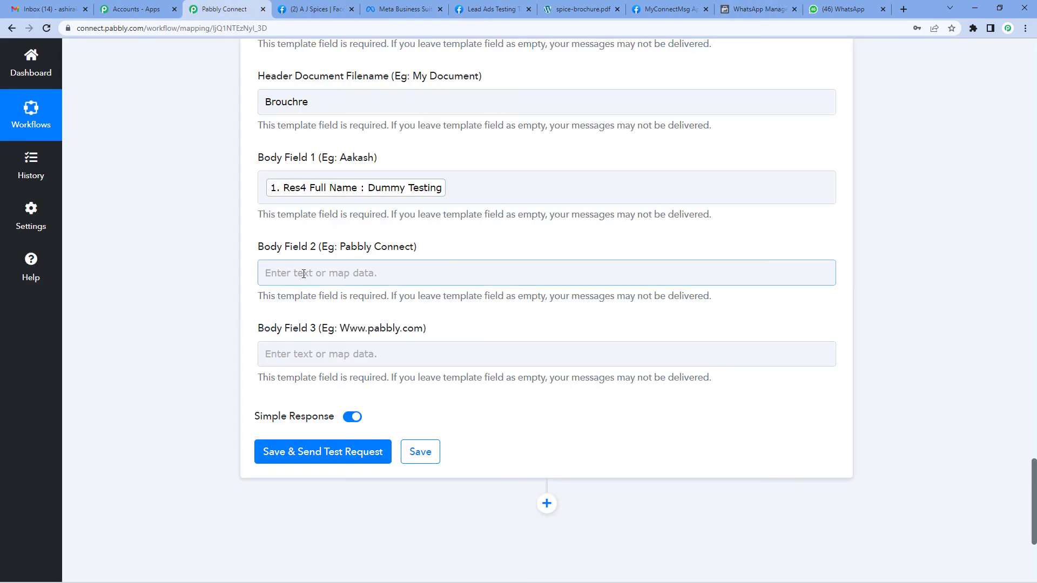
{"action": "left_click", "coordinate": [306, 272]}
{"action": "type", "text": "A J Spice"}
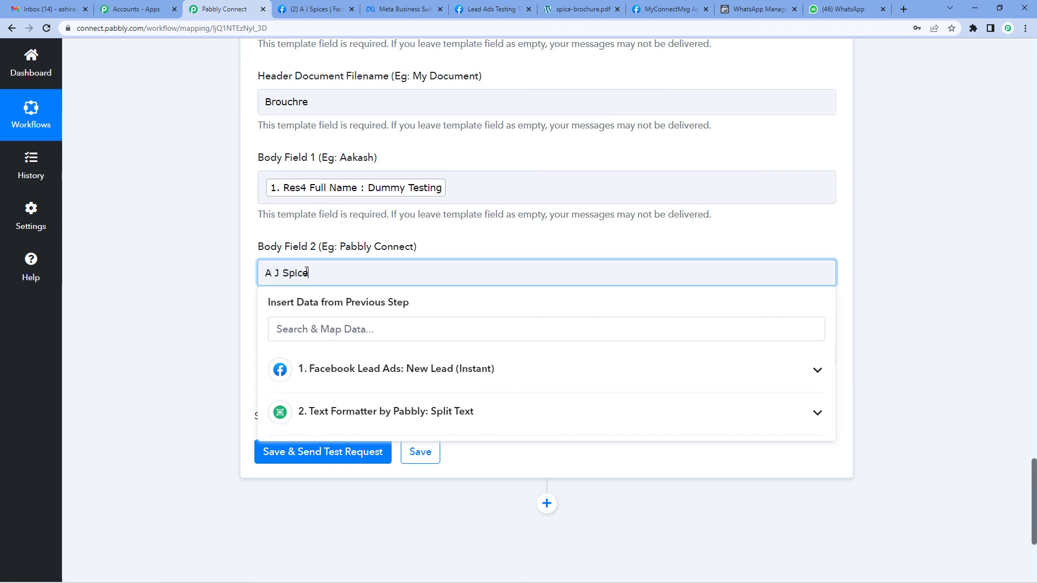
{"action": "type", "text": "s"}
{"action": "left_click", "coordinate": [215, 293]}
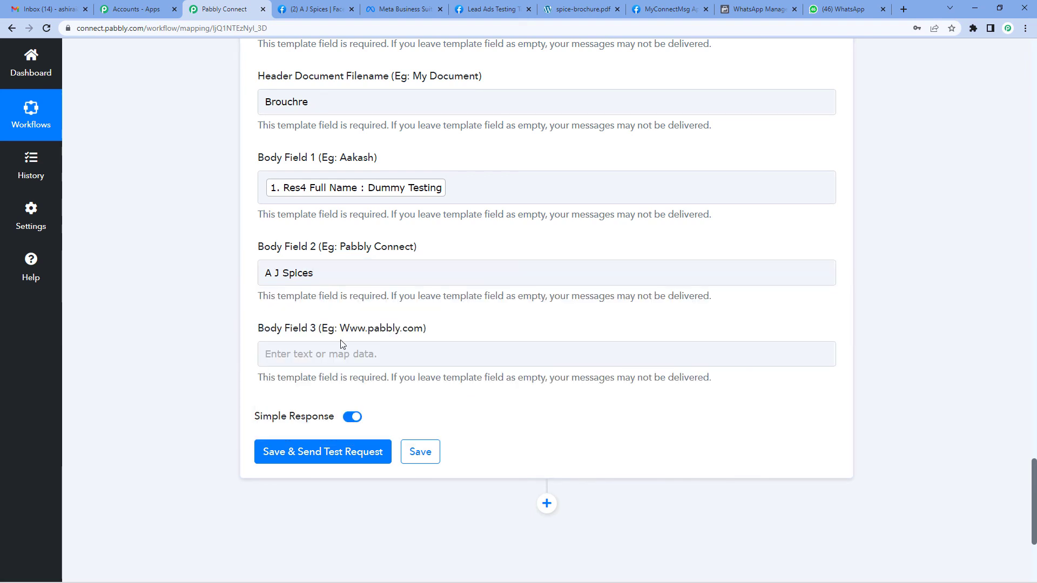
{"action": "left_click_drag", "start_coordinate": [266, 332], "coordinate": [323, 331]}
{"action": "left_click", "coordinate": [359, 338]}
{"action": "left_click", "coordinate": [758, 9]}
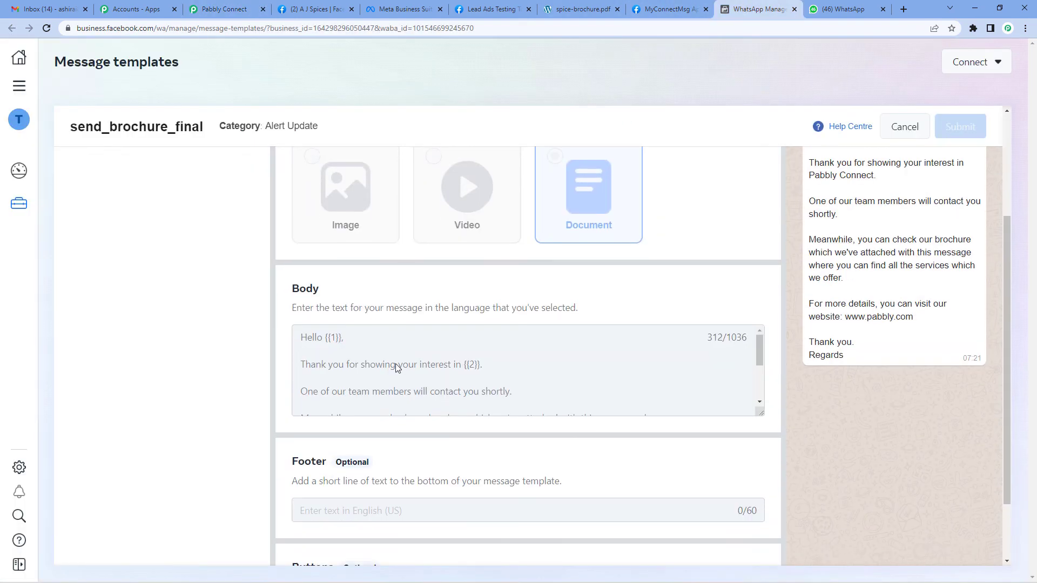
{"action": "scroll", "coordinate": [396, 368], "scroll_direction": "down", "scroll_amount": 3}
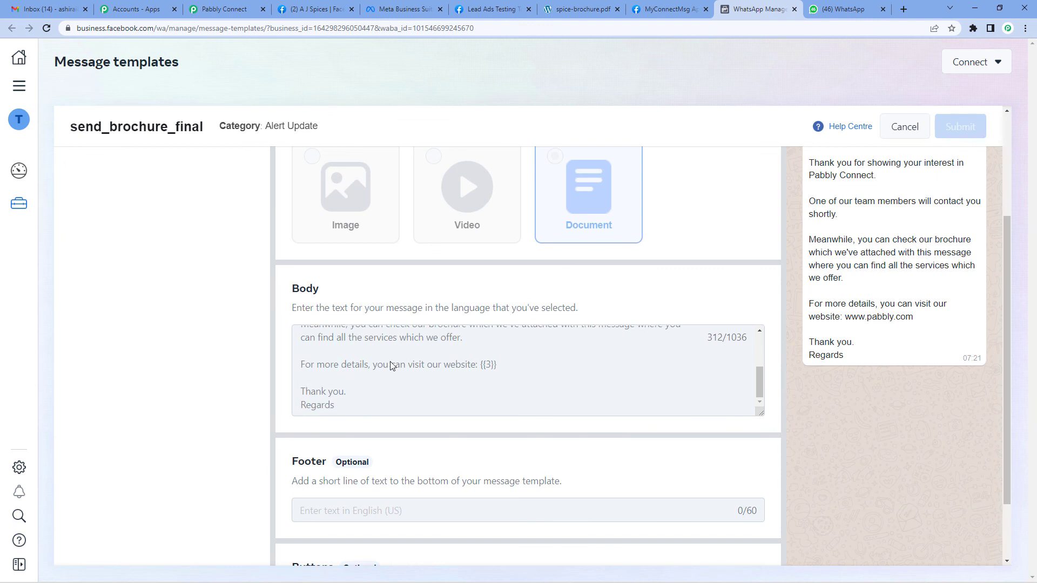
{"action": "left_click_drag", "start_coordinate": [377, 365], "coordinate": [507, 368]}
{"action": "left_click", "coordinate": [227, 10]}
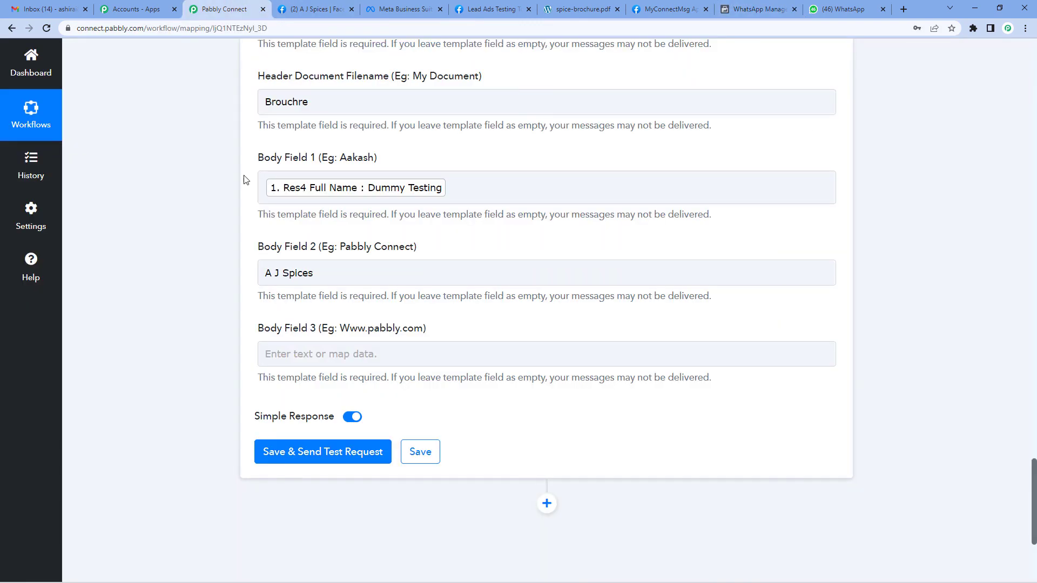
{"action": "left_click", "coordinate": [284, 351]}
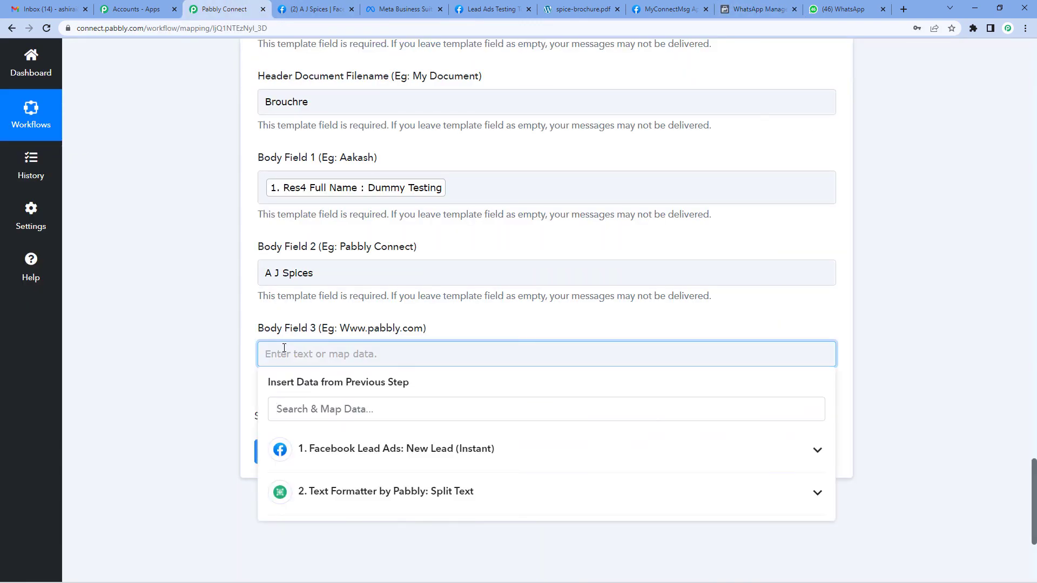
{"action": "type", "text": "https://www.pabbly.com/connect/"}
{"action": "left_click", "coordinate": [184, 367]}
Save the WhatsApp Cloud API action with a test request and review the response received
{"action": "scroll", "coordinate": [181, 366], "scroll_direction": "up", "scroll_amount": 2}
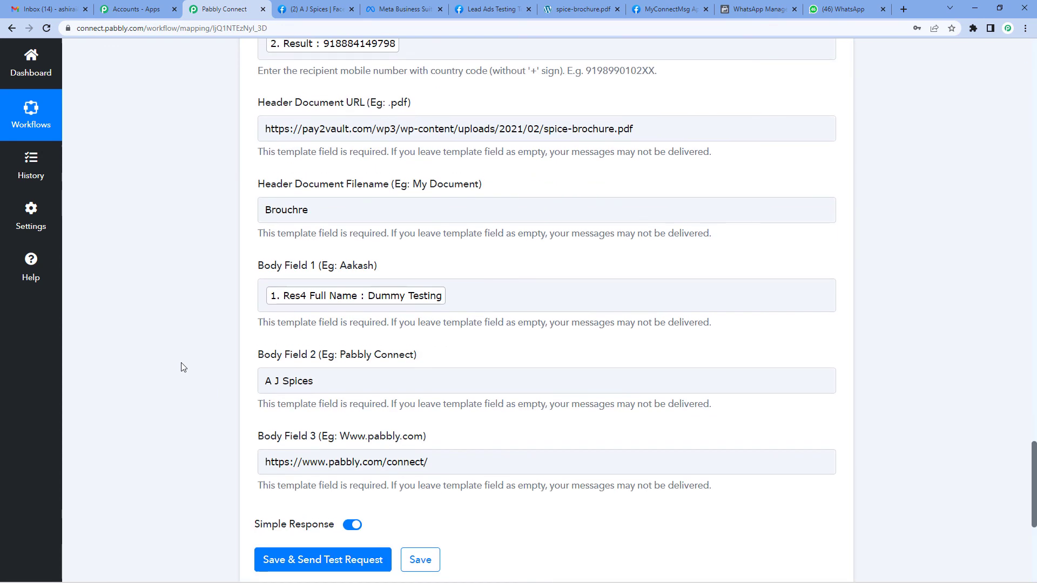
{"action": "scroll", "coordinate": [181, 366], "scroll_direction": "down", "scroll_amount": 3}
{"action": "left_click", "coordinate": [307, 410]}
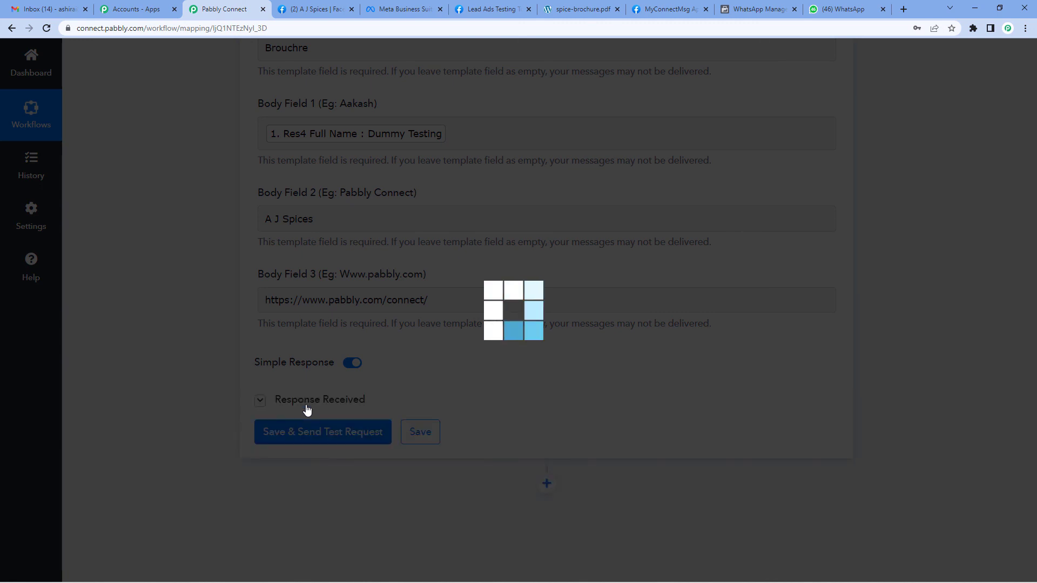
{"action": "scroll", "coordinate": [514, 394], "scroll_direction": "down", "scroll_amount": 3}
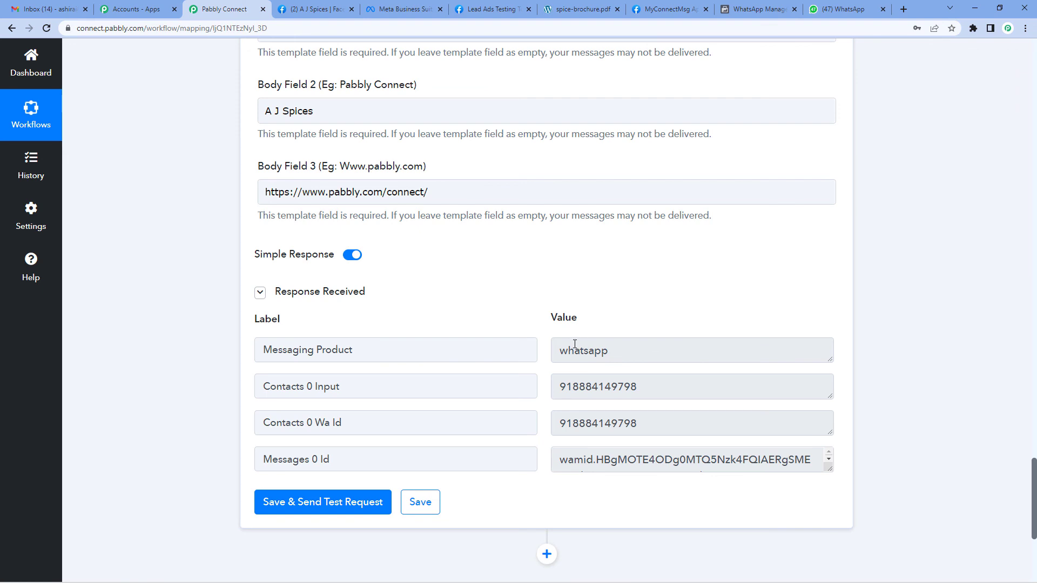
Switch to WhatsApp Web, open the Pabbly chat and download the received Brouchre PDF
{"action": "left_click", "coordinate": [842, 10]}
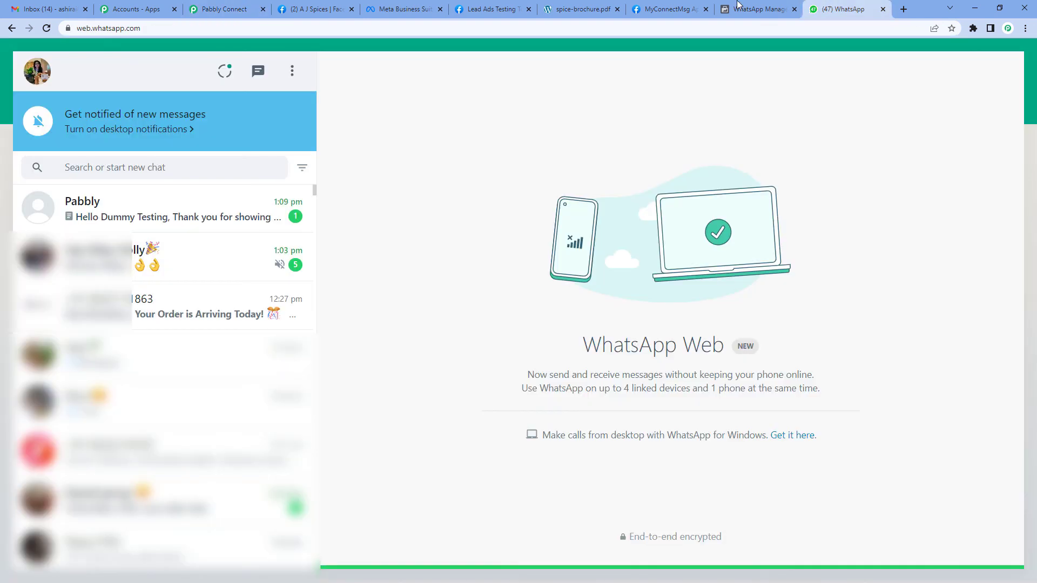
{"action": "left_click", "coordinate": [130, 203]}
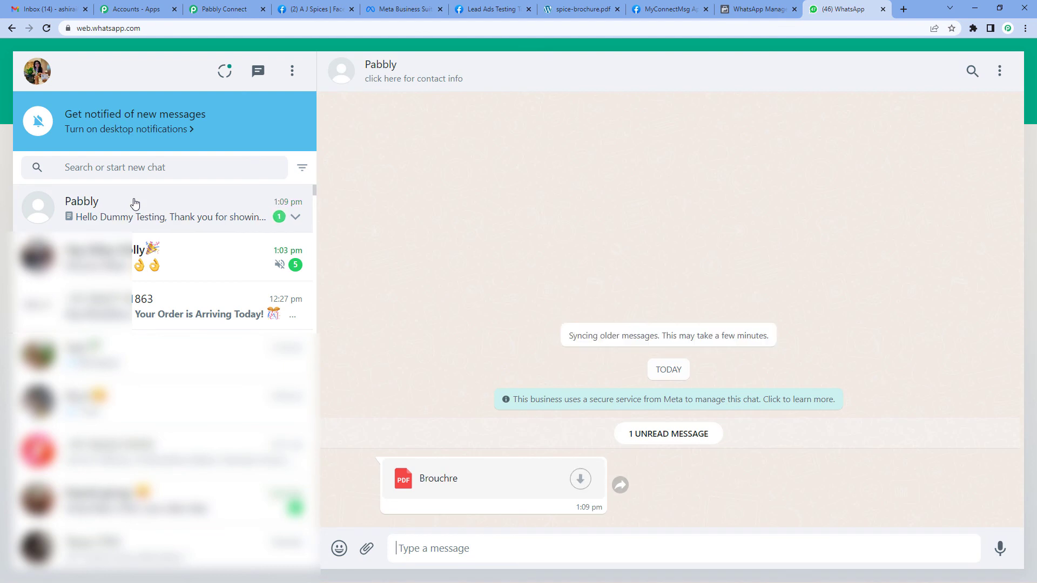
{"action": "left_click", "coordinate": [454, 481]}
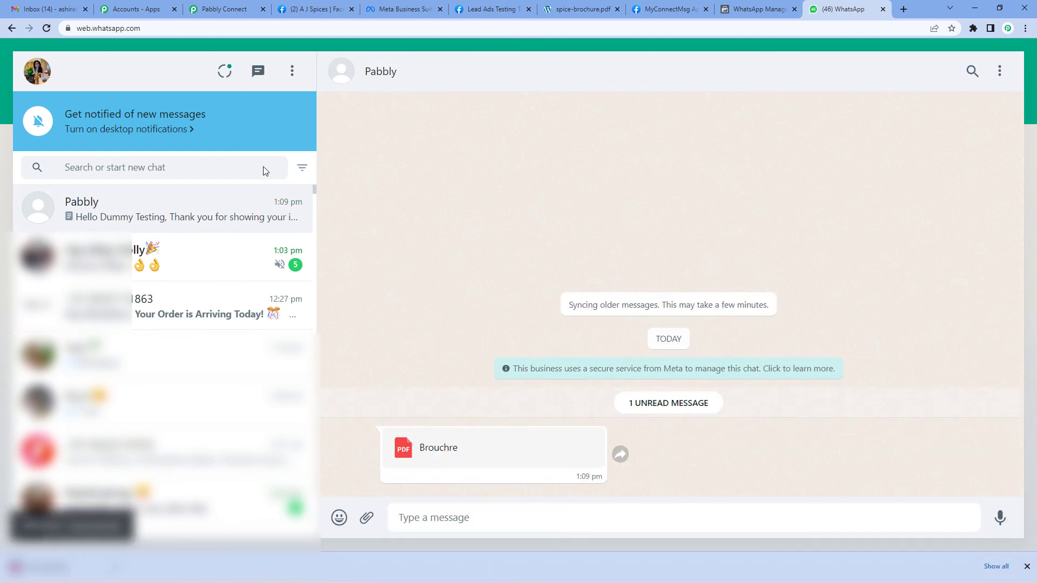